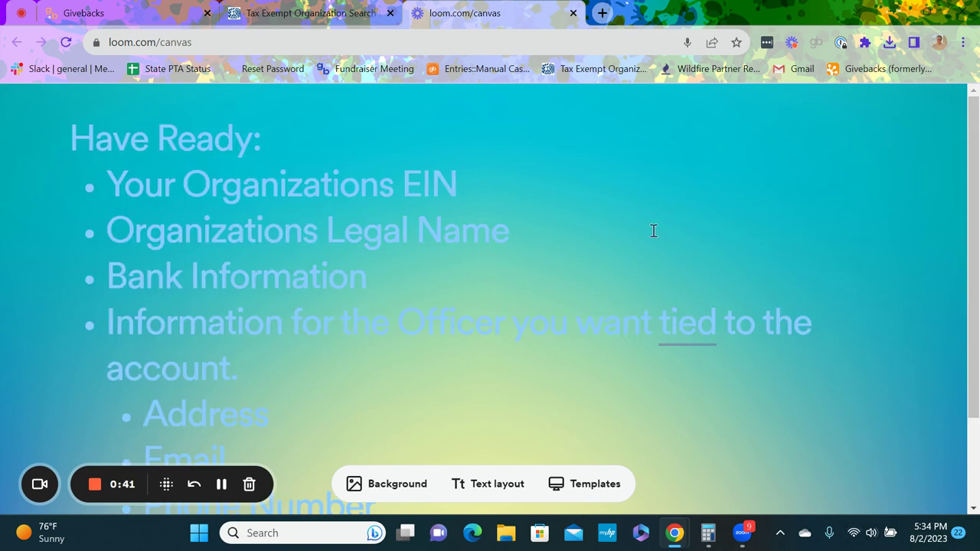
Step: Switch to the IRS Tax Exempt Organization Search page, set to search by EIN
click(320, 14)
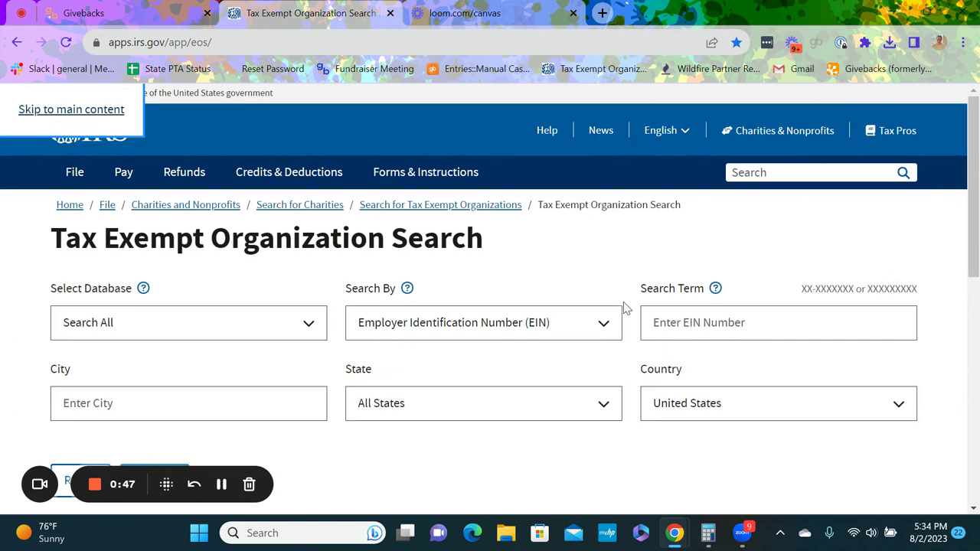
Step: Go back to the Loom canvas showing the Have Ready checklist
click(442, 9)
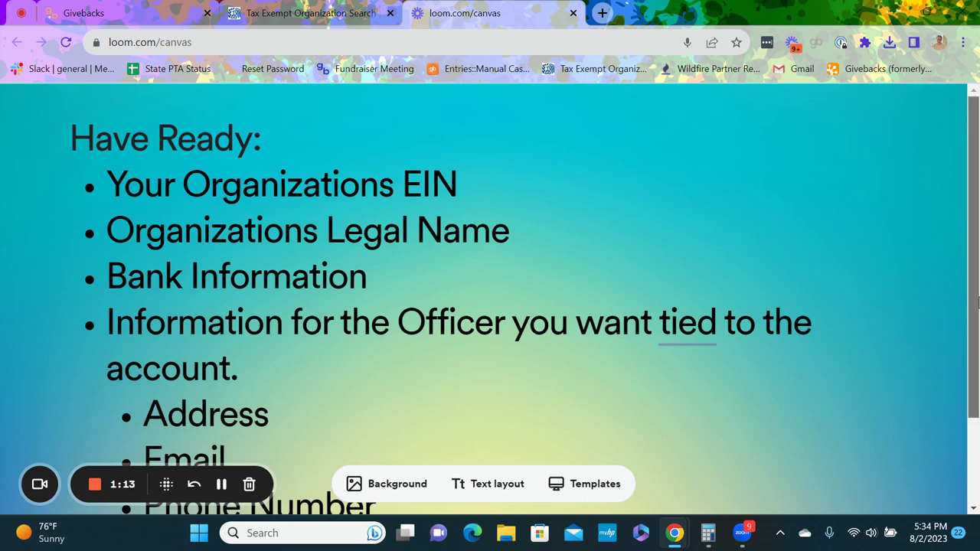
drag(977, 303, 978, 395)
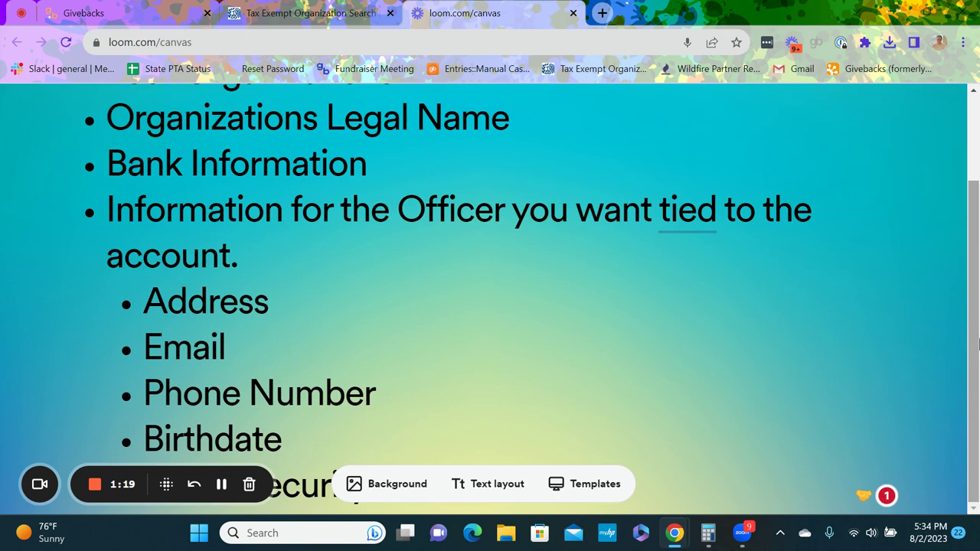
drag(978, 325, 978, 302)
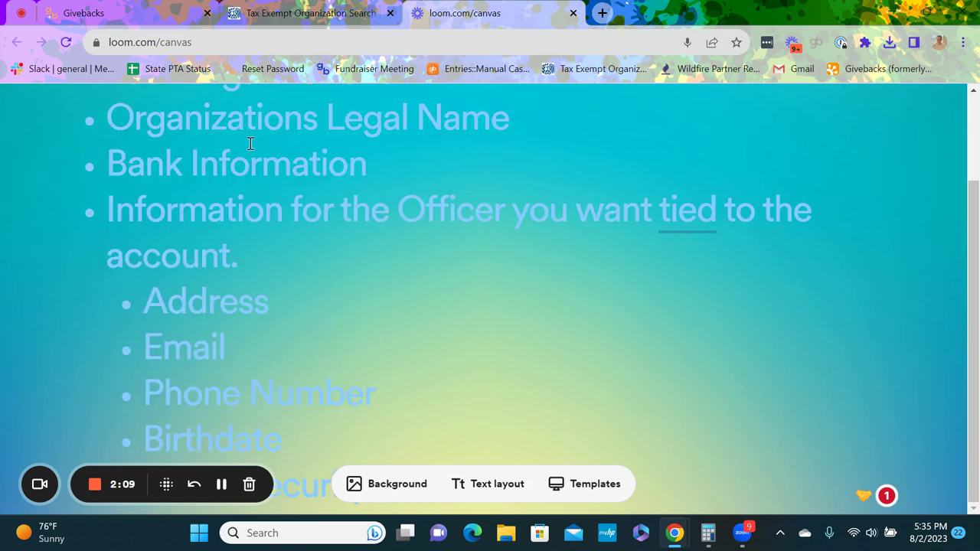
Step: In the Givebacks dashboard, open Store Management's store settings and launch the Stripe account setup
click(81, 16)
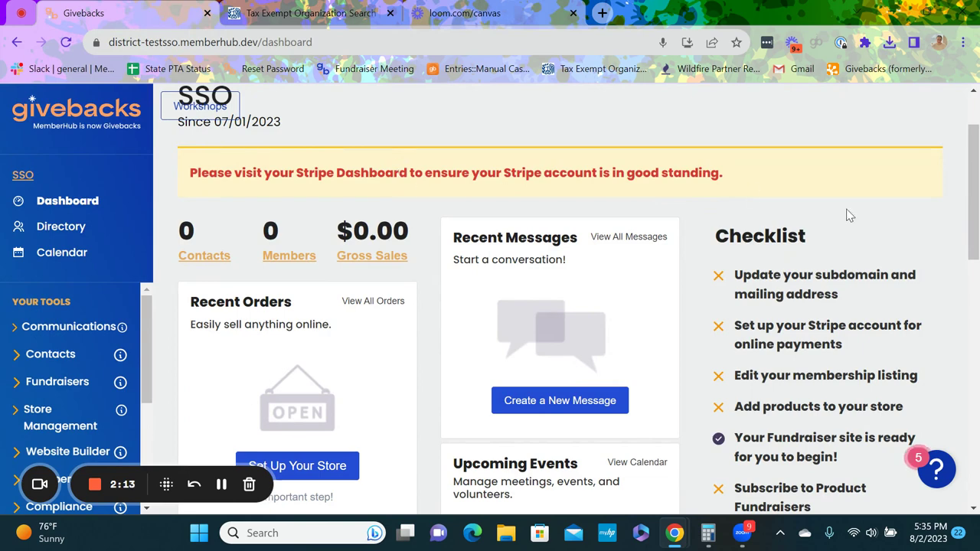
drag(978, 222, 977, 225)
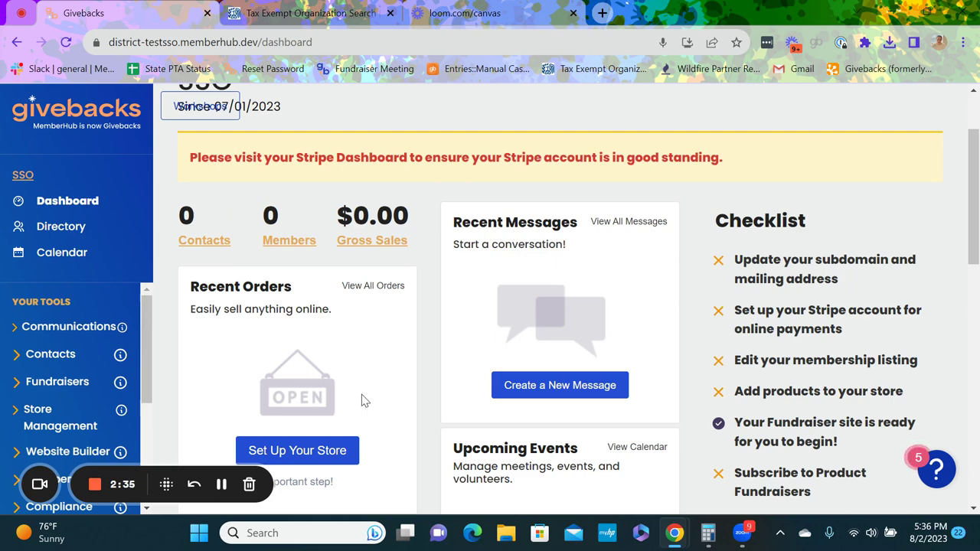
drag(145, 371, 147, 417)
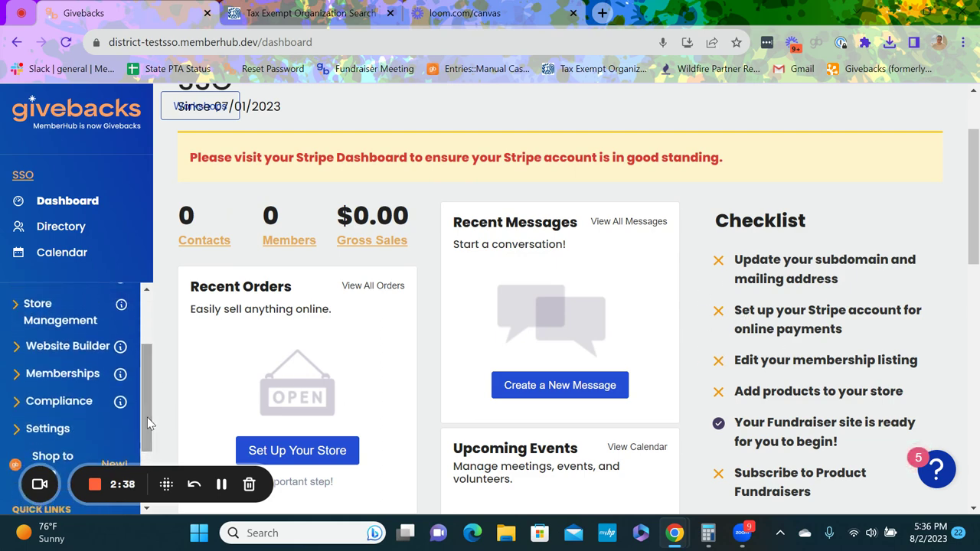
click(59, 328)
drag(144, 339, 146, 391)
click(76, 380)
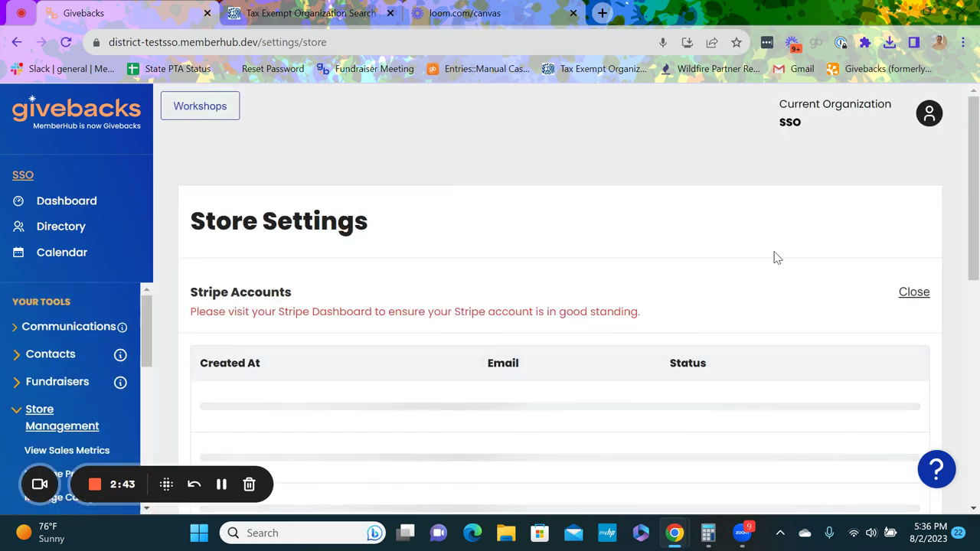
drag(978, 206, 976, 274)
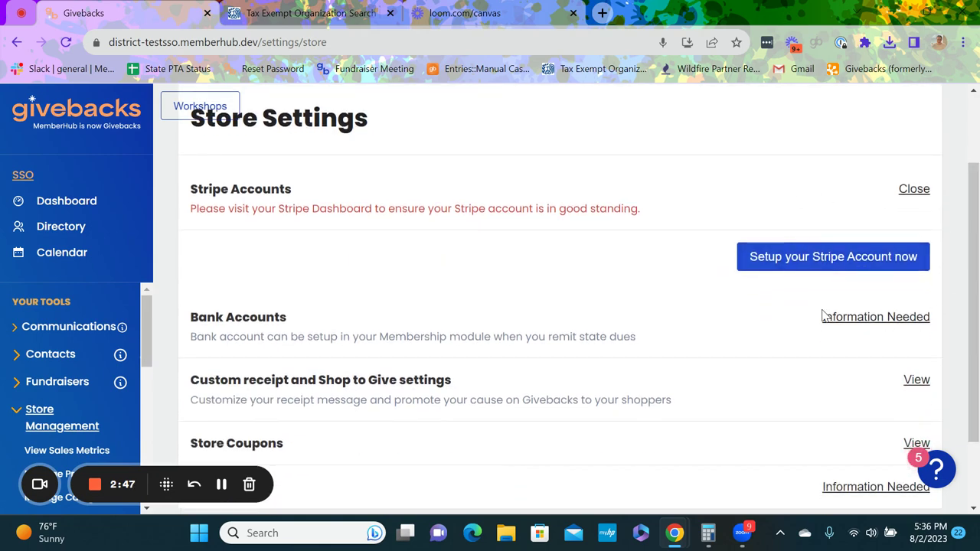
click(748, 272)
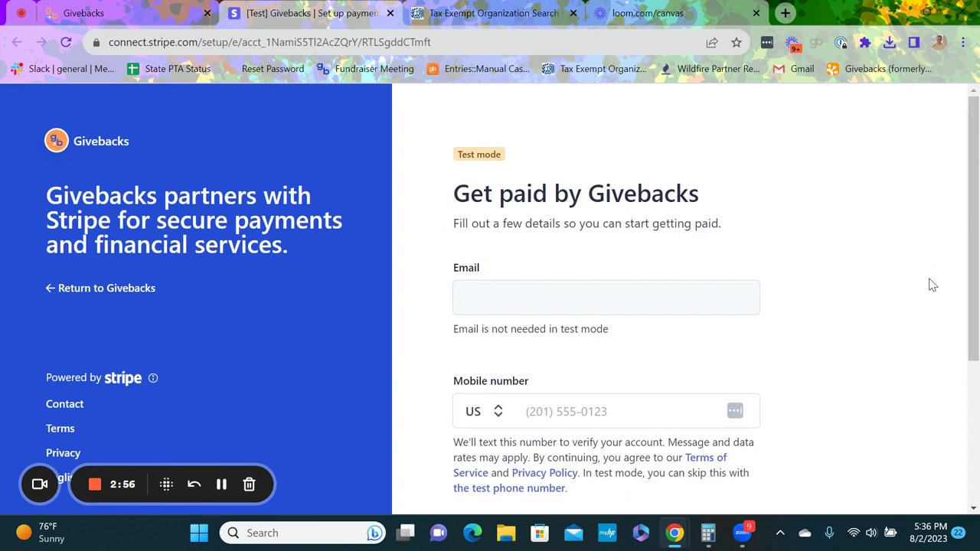
Step: Enter the test mobile number on the Stripe page and submit it for verification
scroll(975, 273, down, 1)
scroll(974, 273, down, 1)
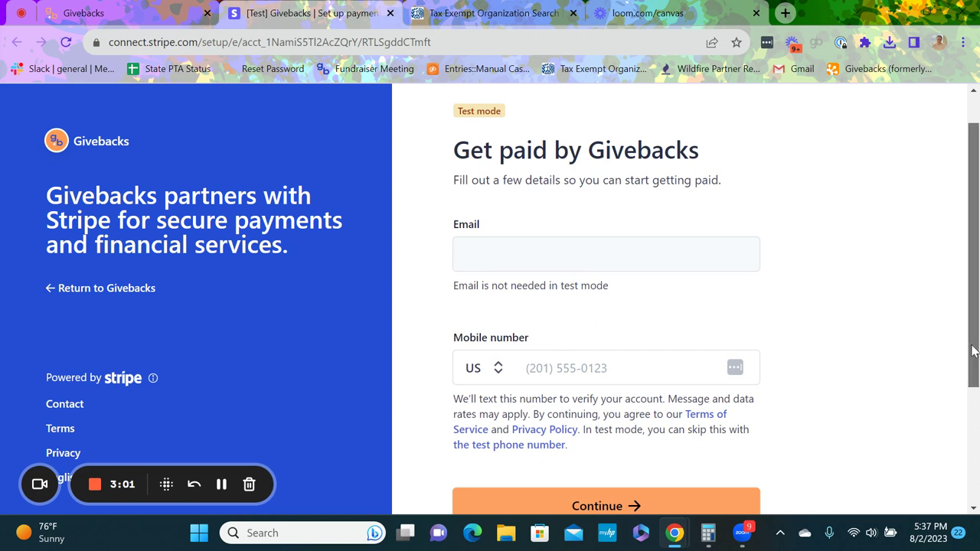
drag(975, 352, 974, 368)
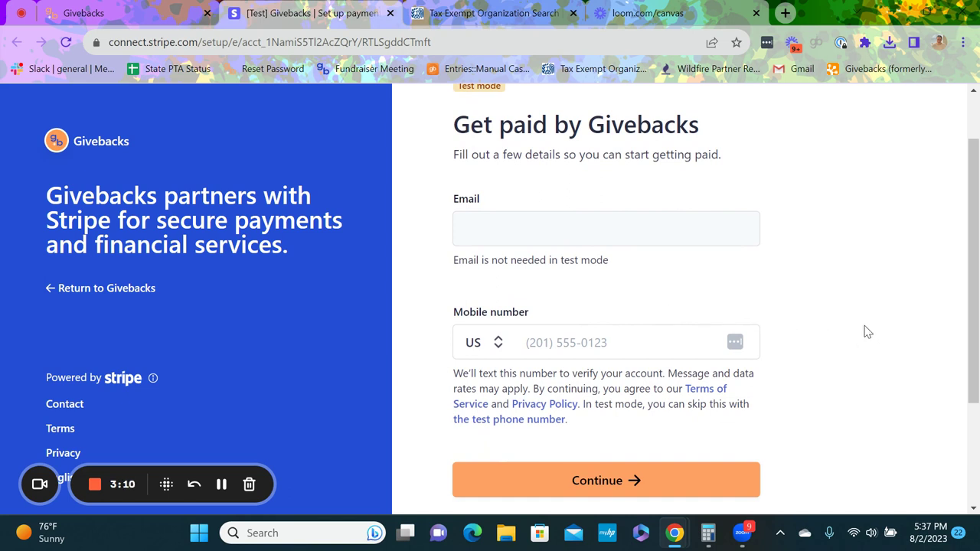
scroll(965, 306, down, 1)
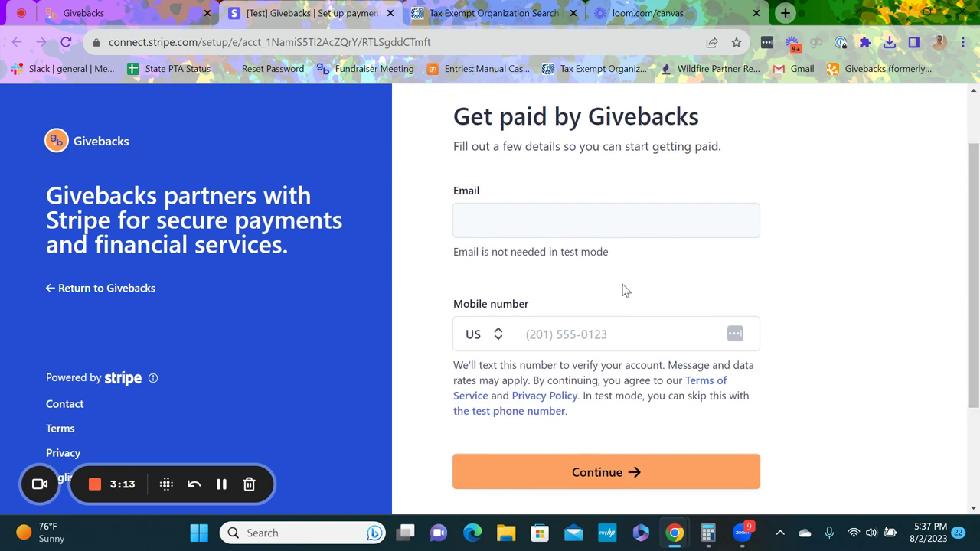
click(611, 335)
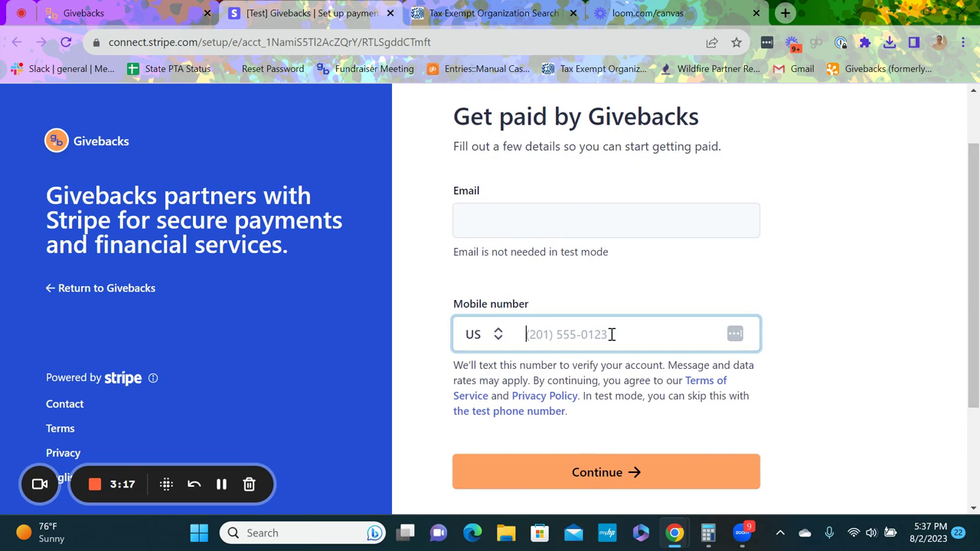
text(0000)
text(00)
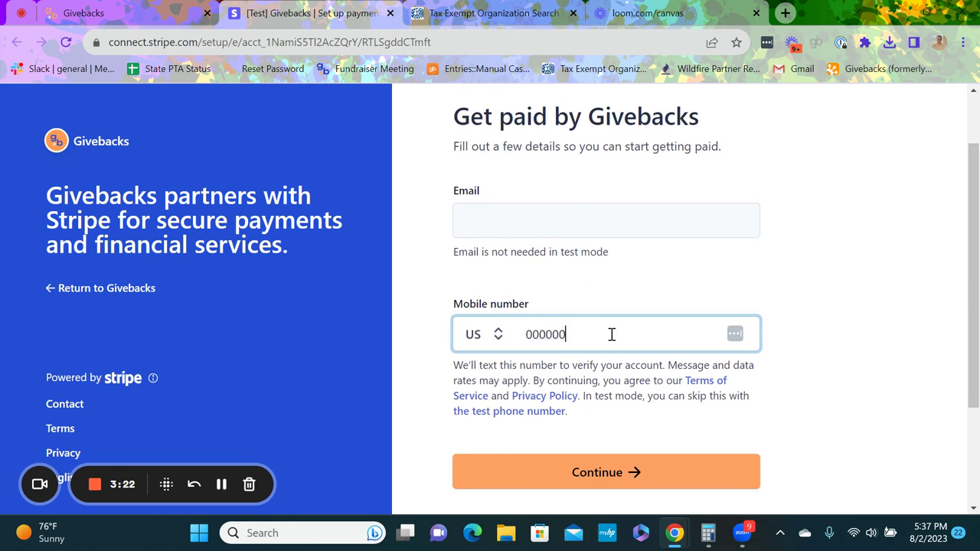
text(0000)
click(574, 470)
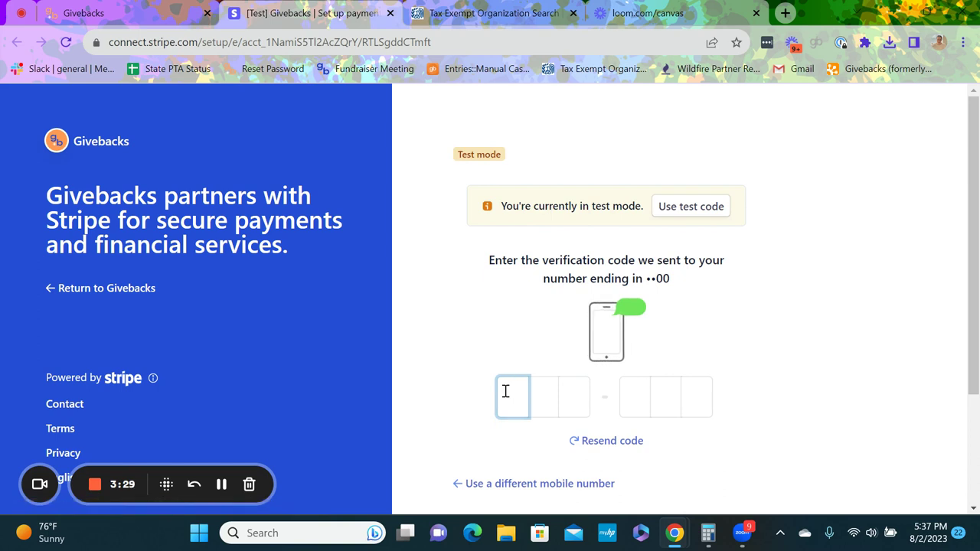
Step: Enter the test verification code and choose Nonprofit organization as the business type
text(00)
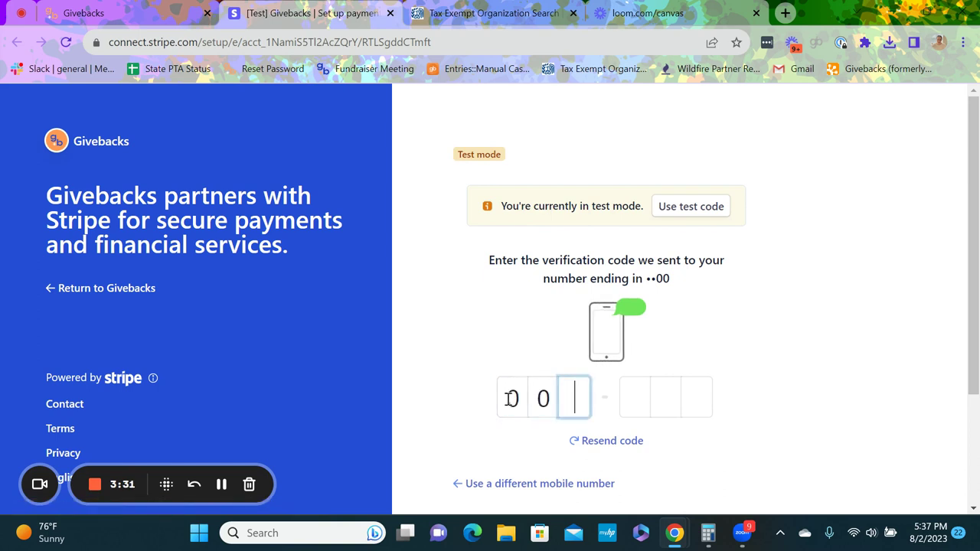
text(0000)
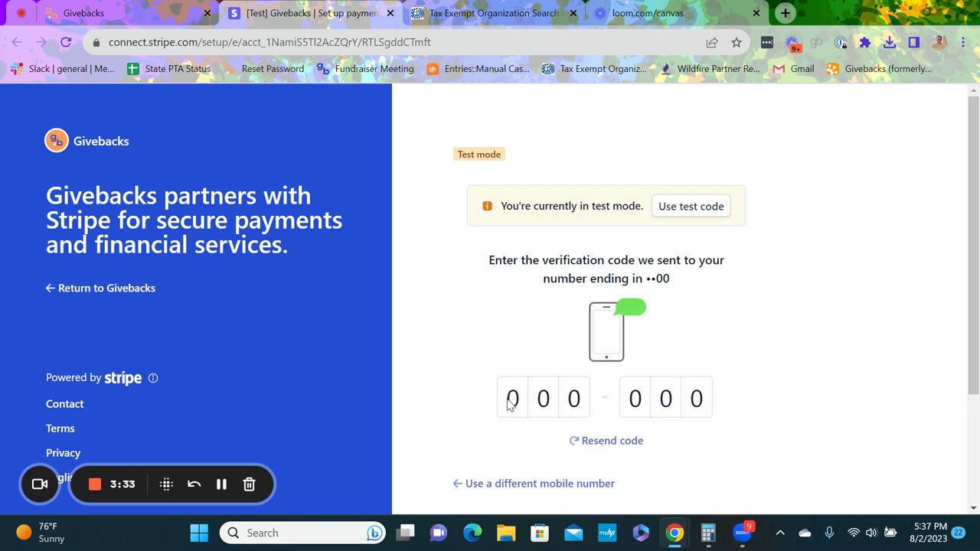
scroll(977, 394, down, 1)
scroll(976, 394, down, 2)
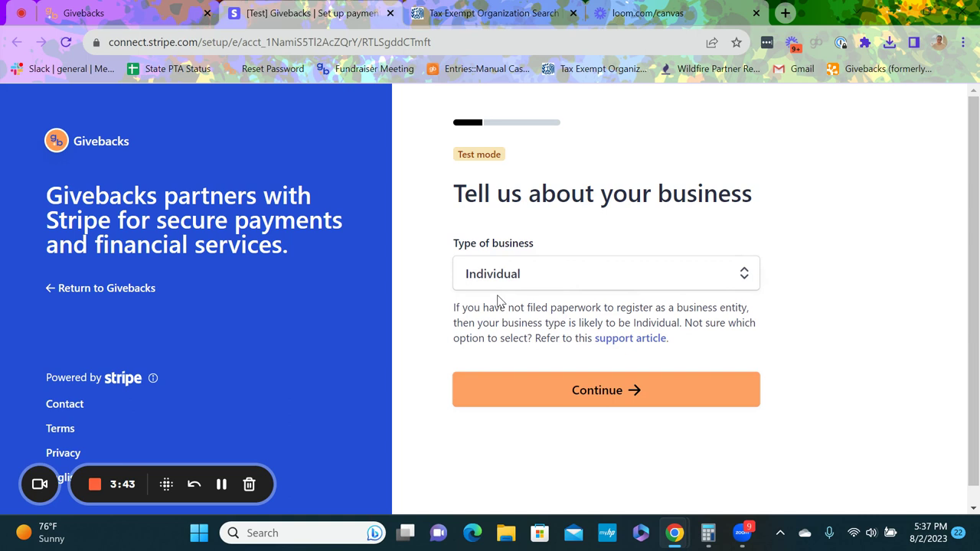
click(469, 284)
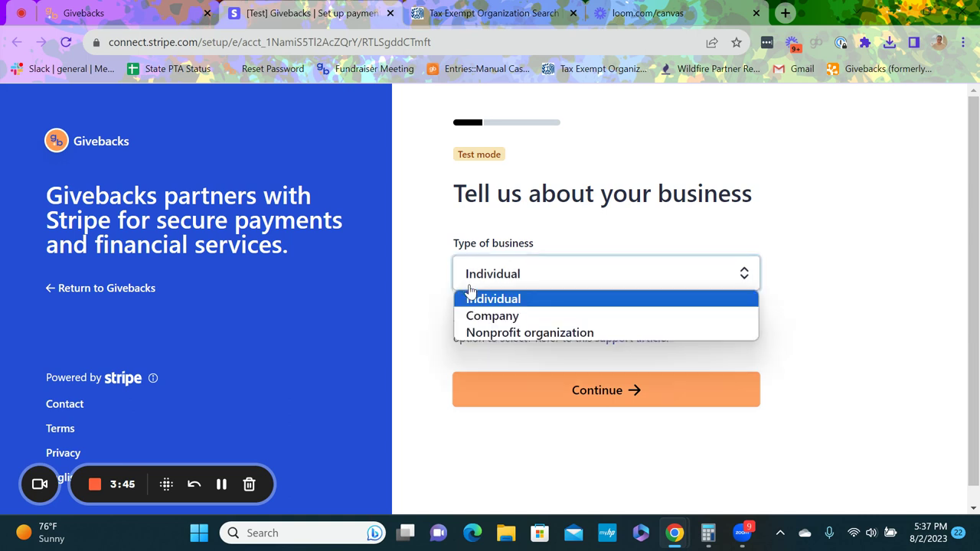
click(475, 334)
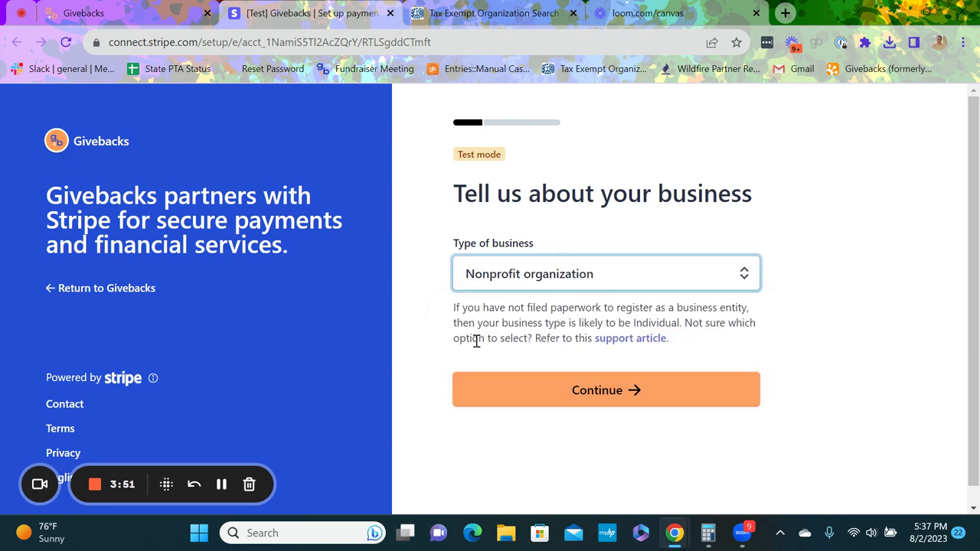
click(493, 388)
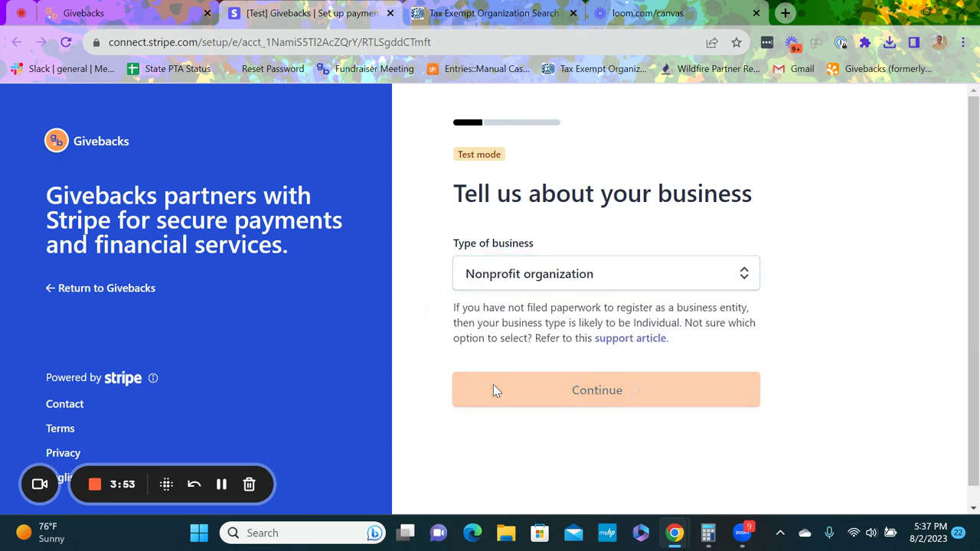
drag(977, 130, 977, 199)
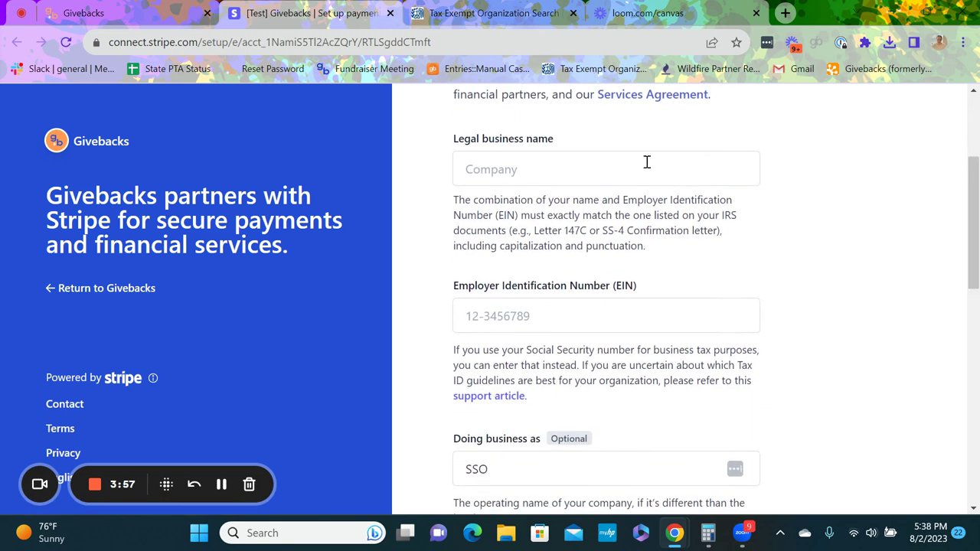
Step: Enter the test organization's legal business name
click(610, 170)
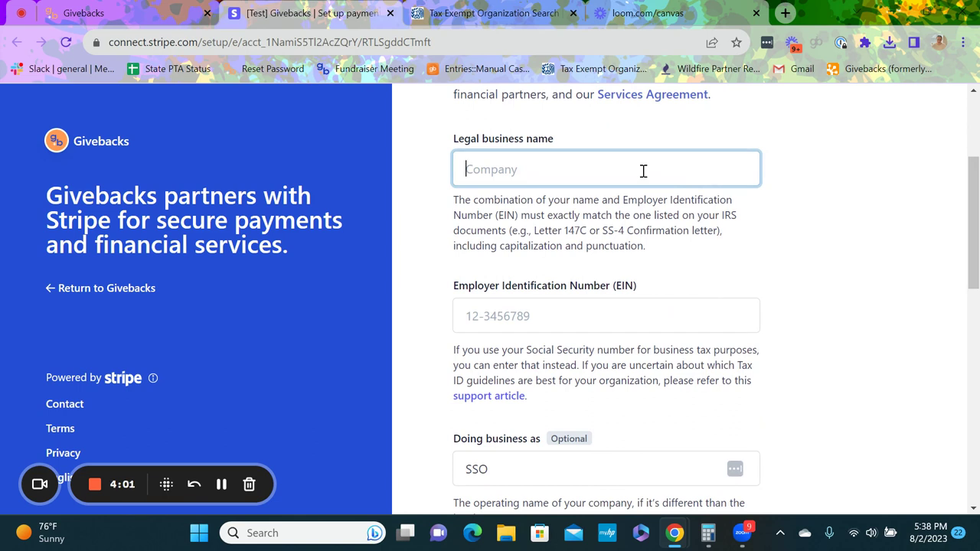
text(Testing)
key(BackSpace)
key(BackSpace)
key(BackSpace)
text(A)
text(SO)
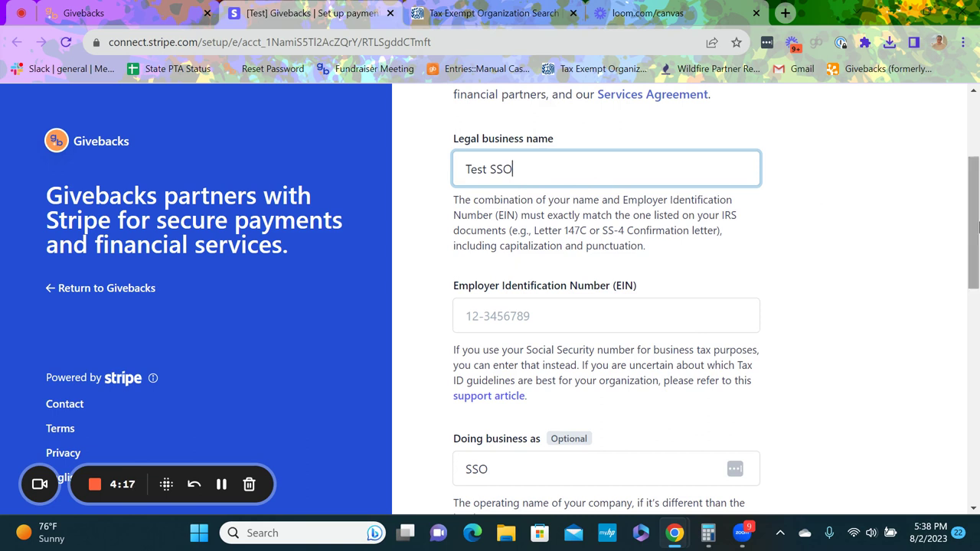
Step: Enter EIN 00-0000000 and keep SSO as the doing-business-as name
drag(978, 226, 940, 254)
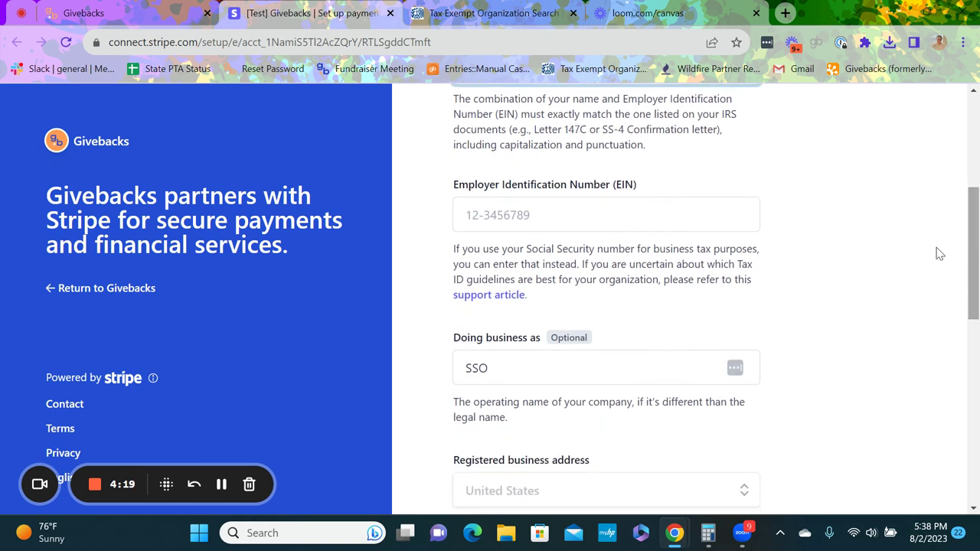
click(529, 212)
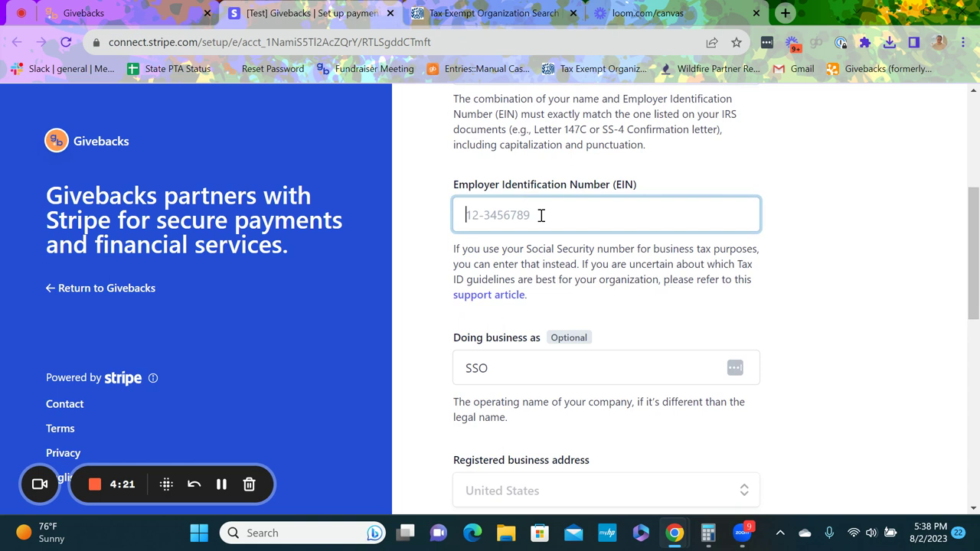
text(00-0000000)
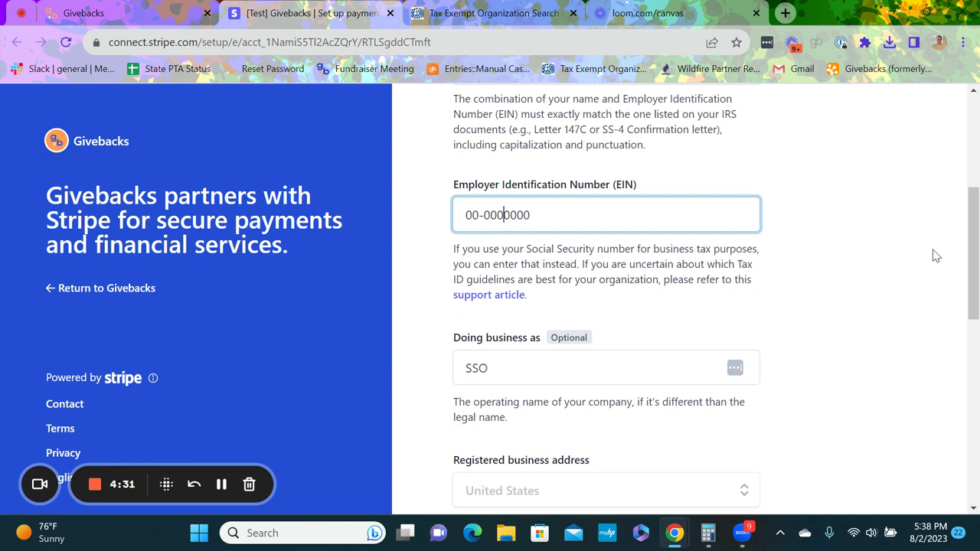
drag(975, 258, 977, 305)
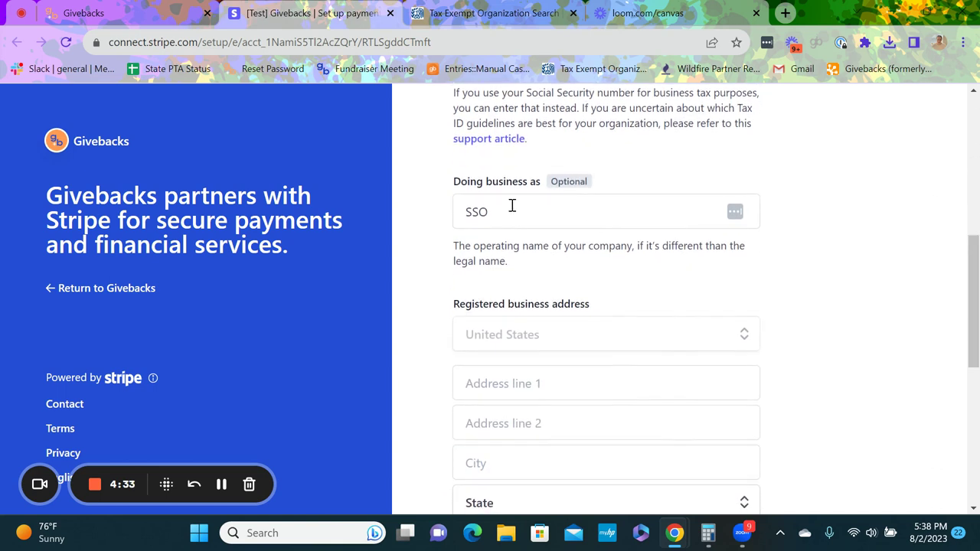
drag(512, 205, 459, 204)
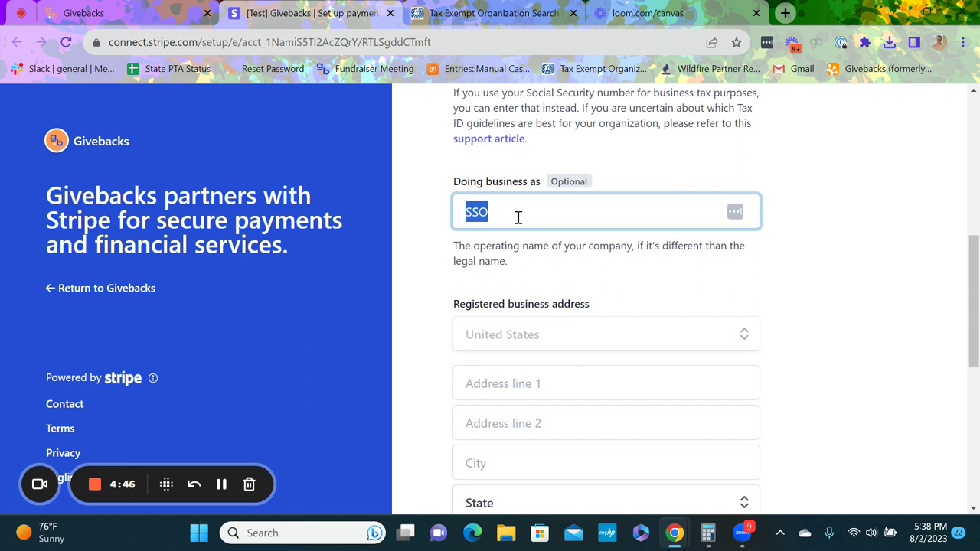
click(552, 212)
drag(978, 312, 978, 358)
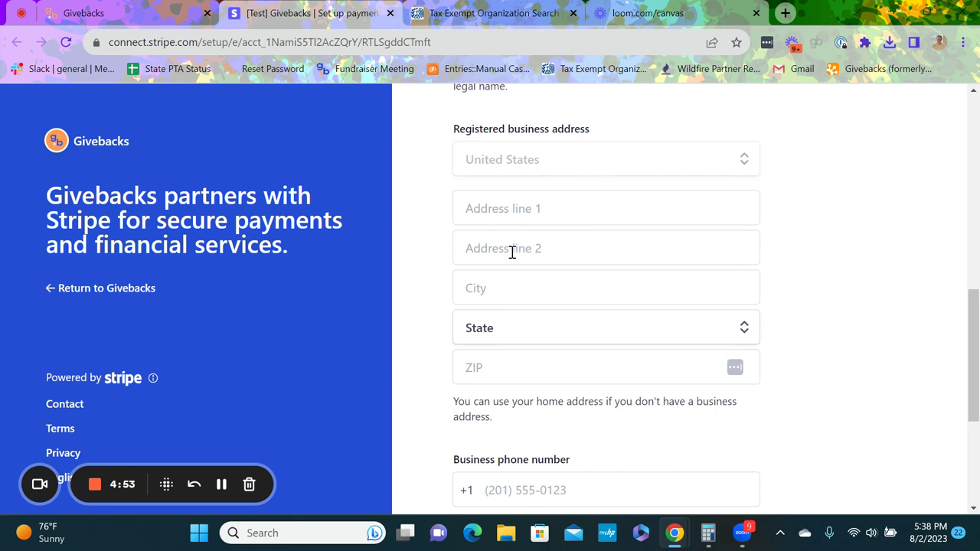
Step: Fill in a placeholder all-zeros business phone number
click(222, 484)
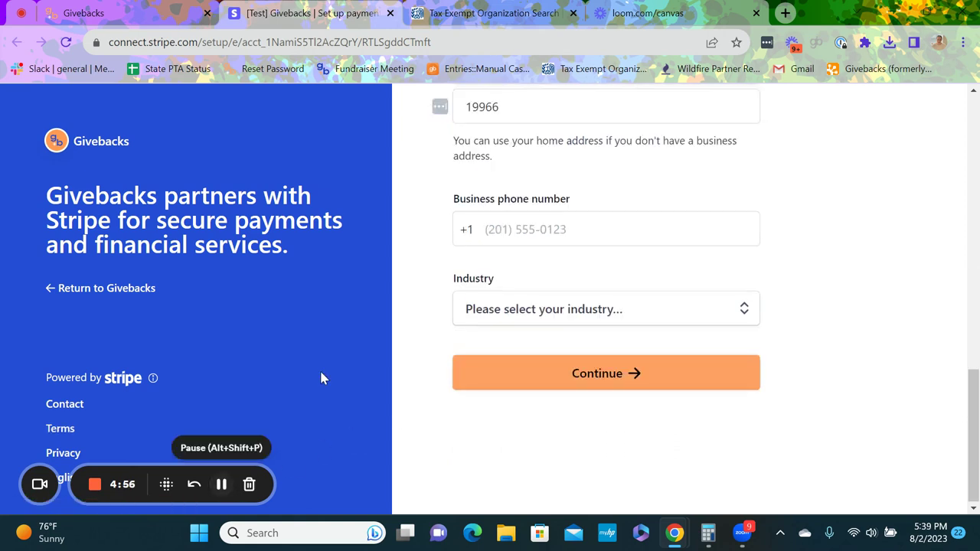
click(512, 231)
text(00)
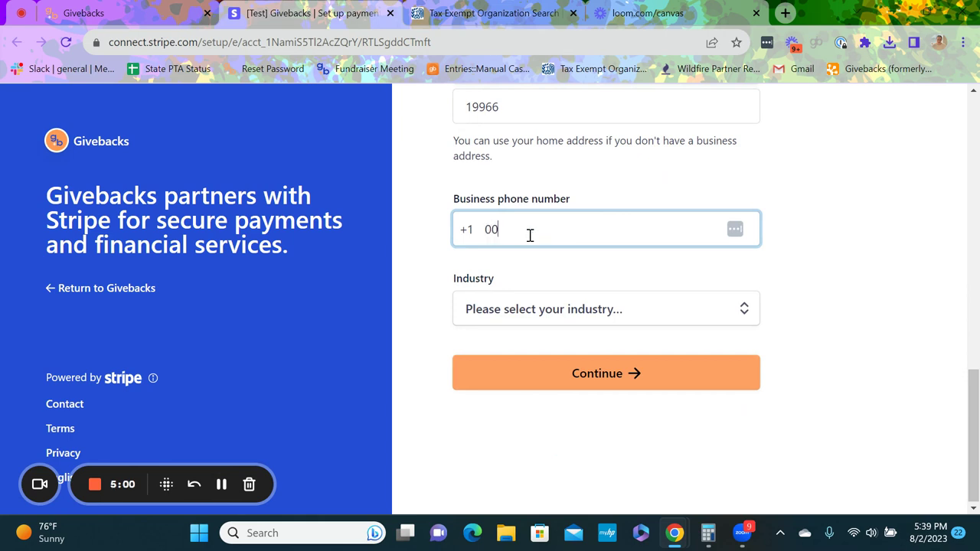
text(00000000)
click(522, 230)
text(00)
Step: Search the industry list, pick Software as a service, and submit the business details
click(544, 306)
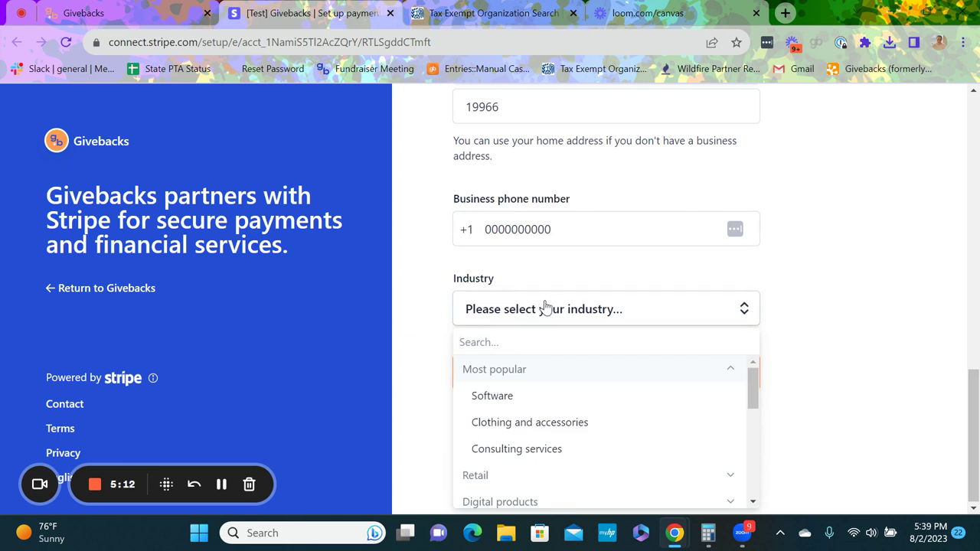
text(educati)
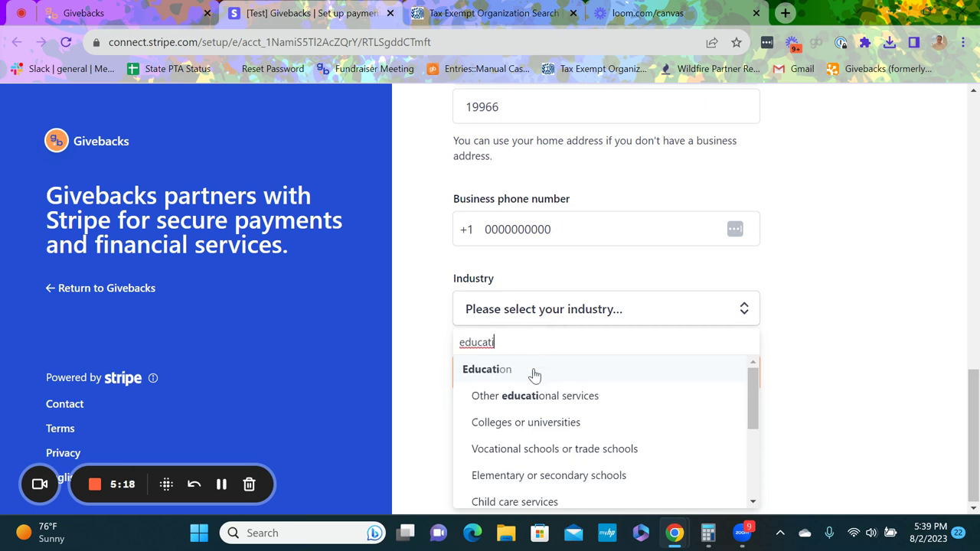
key(BackSpace)
key(BackSpace)
key(BackSpace)
key(BackSpace)
key(BackSpace)
key(BackSpace)
key(BackSpace)
text(non)
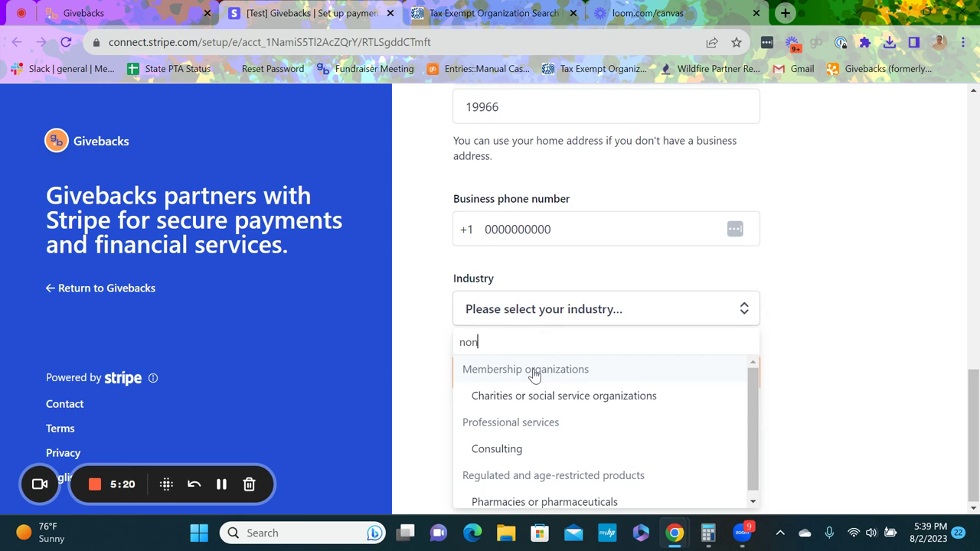
text( prof)
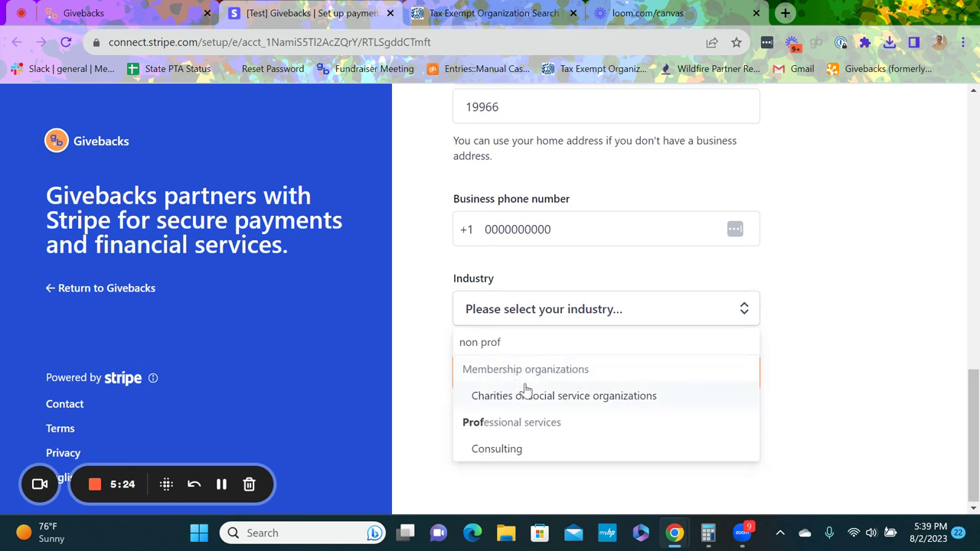
key(BackSpace)
key(BackSpace)
key(BackSpace)
key(BackSpace)
key(BackSpace)
key(BackSpace)
key(BackSpace)
key(BackSpace)
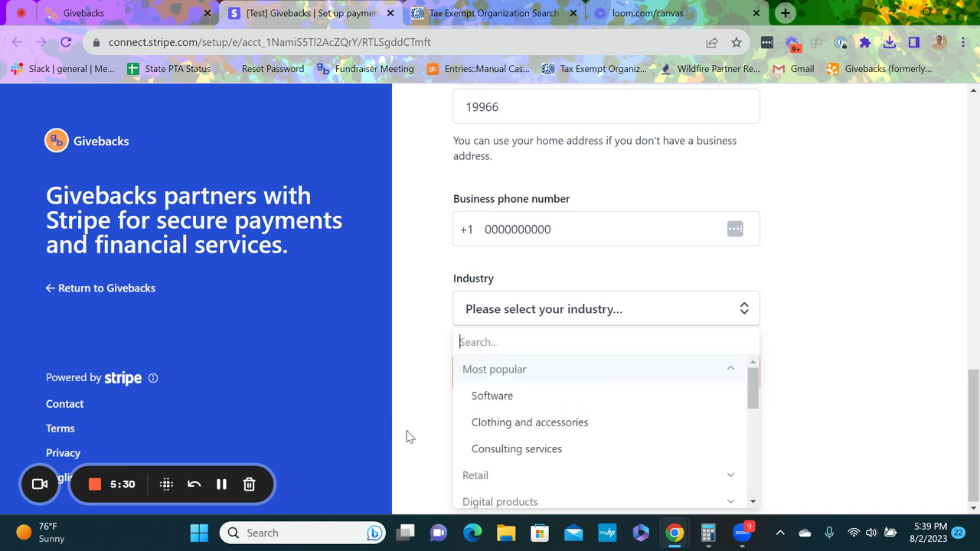
text(sot)
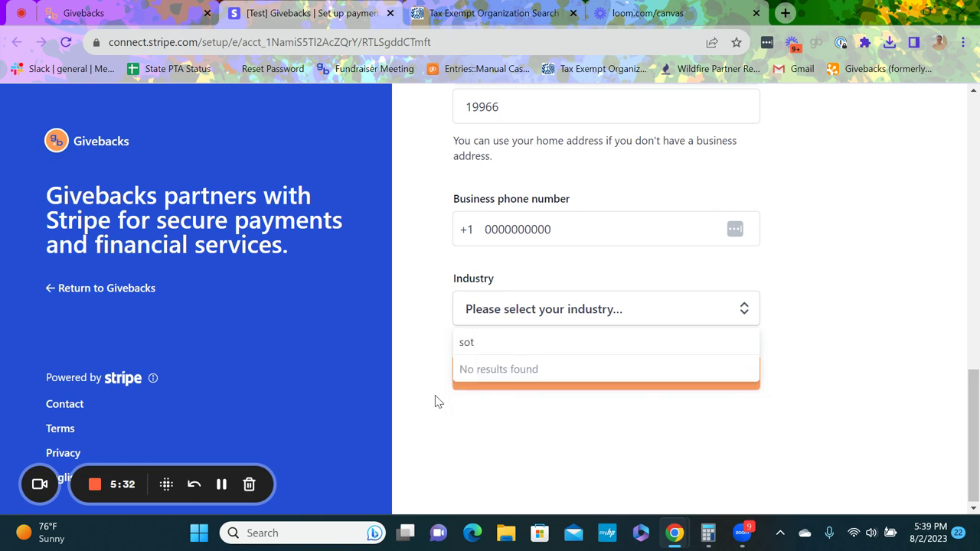
key(BackSpace)
text(ft)
click(483, 396)
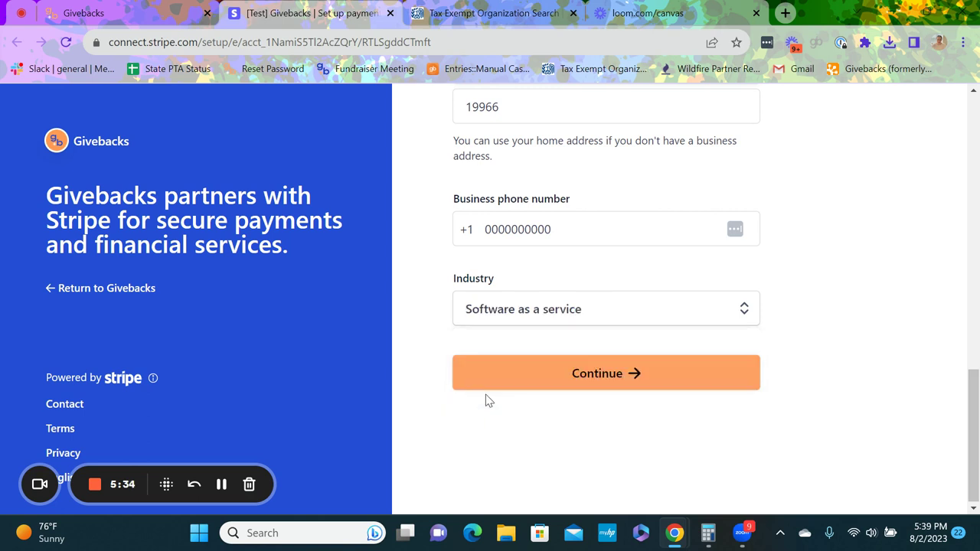
click(508, 375)
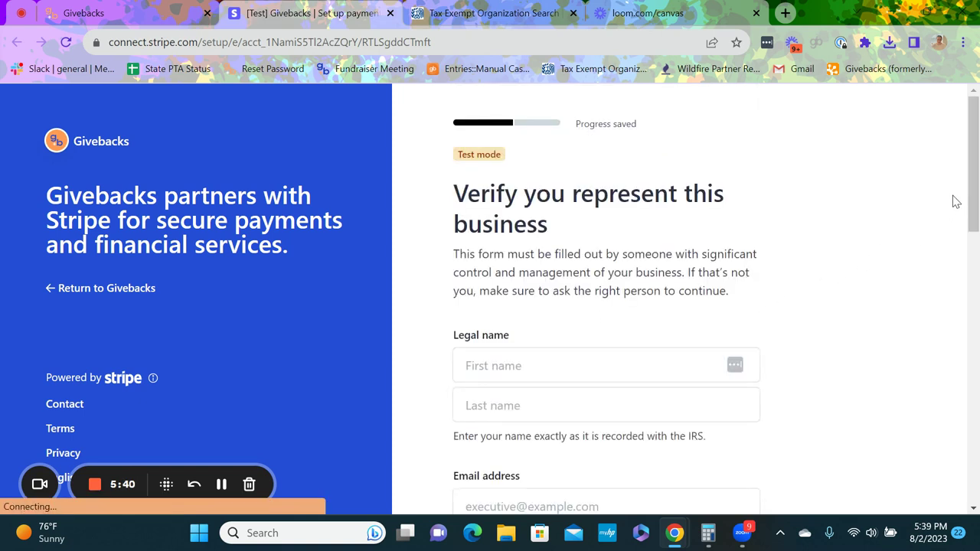
Step: Enter the representative's first and last name, e-mail address, and job title President
drag(974, 167, 977, 222)
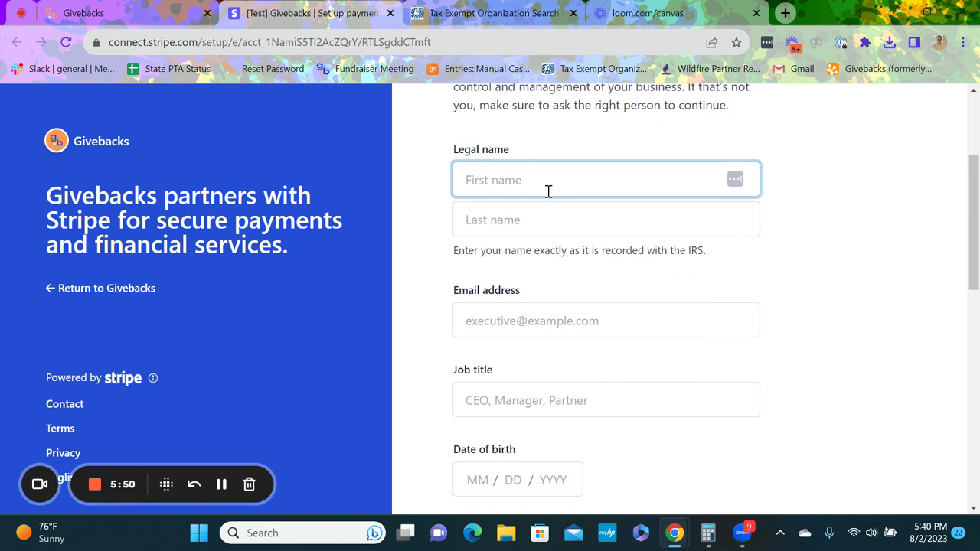
key(Tab)
key(Tab)
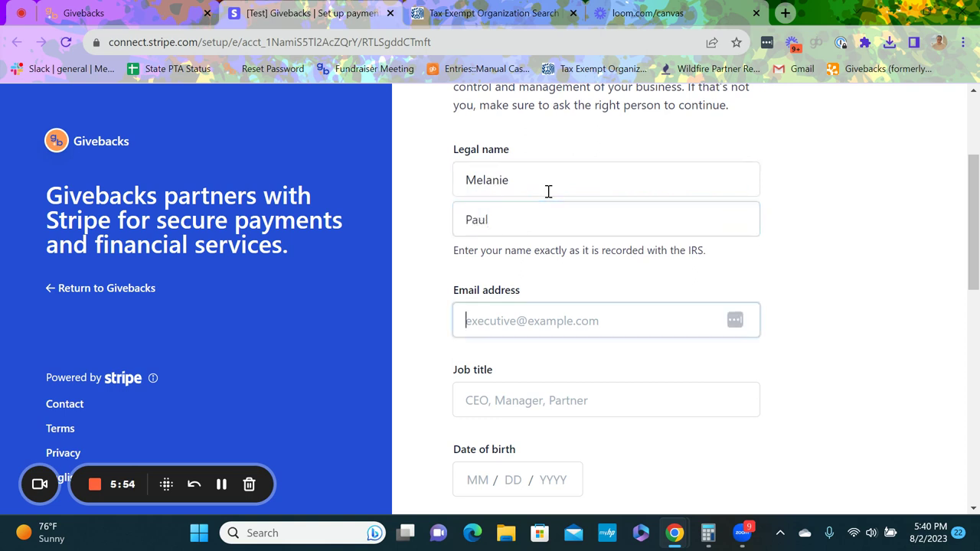
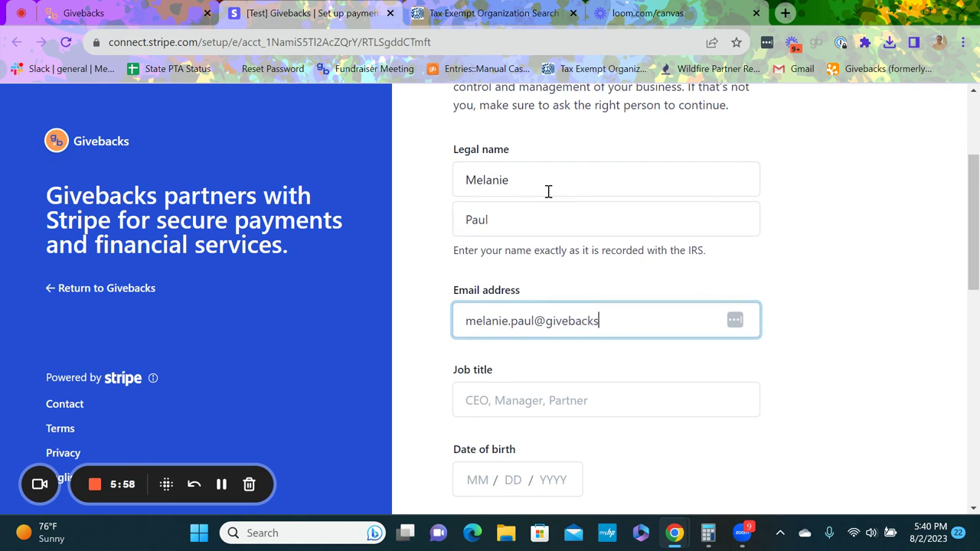
key(Tab)
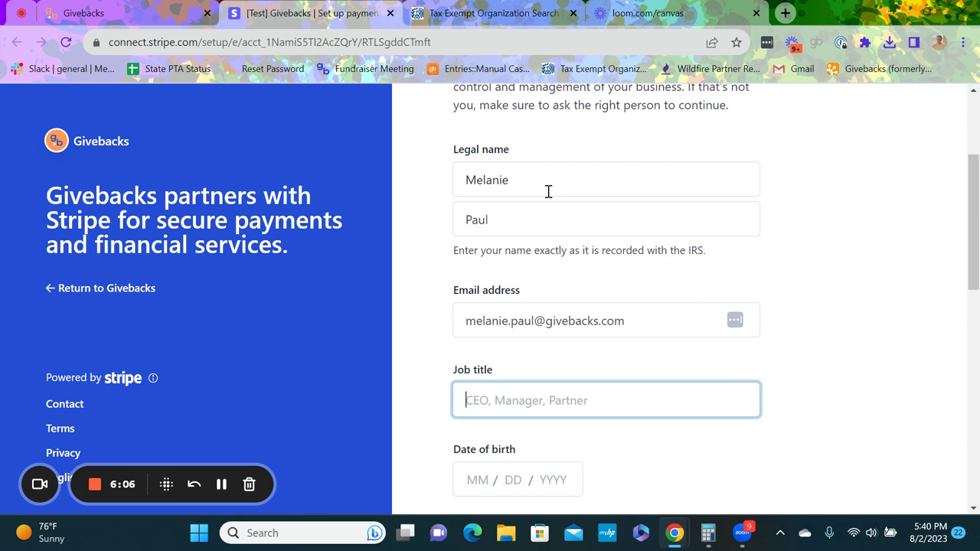
text(President)
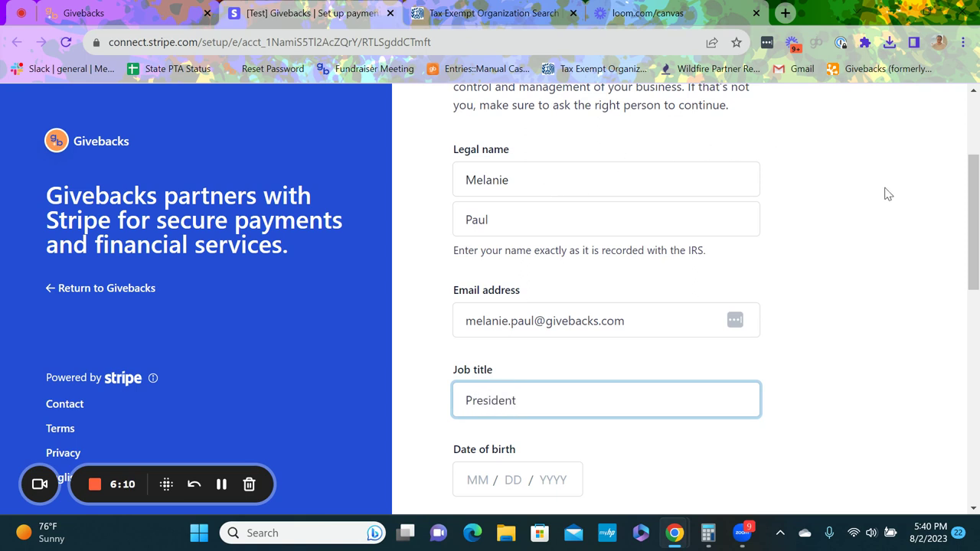
drag(971, 234, 976, 294)
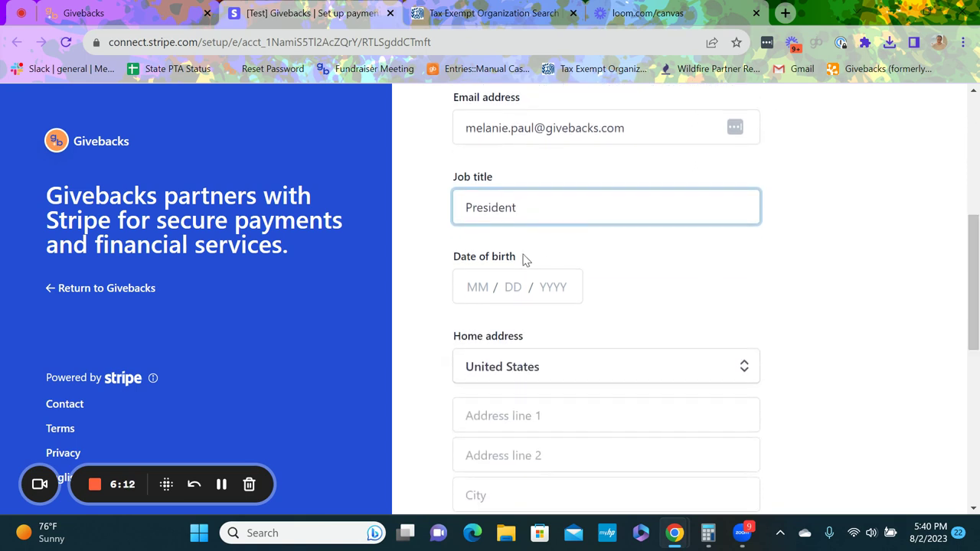
Step: Add the representative's placeholder phone number and SSN last four digits, then submit the details
click(466, 283)
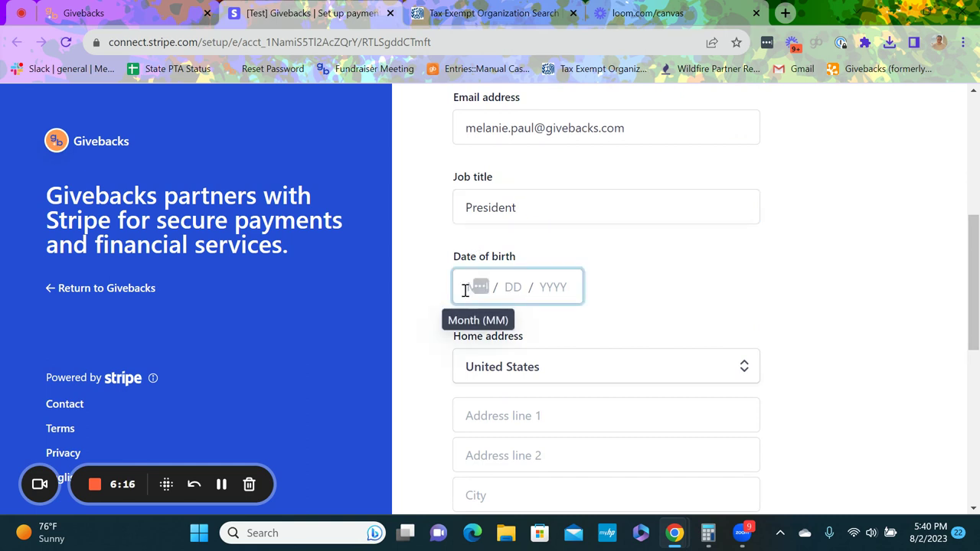
click(221, 484)
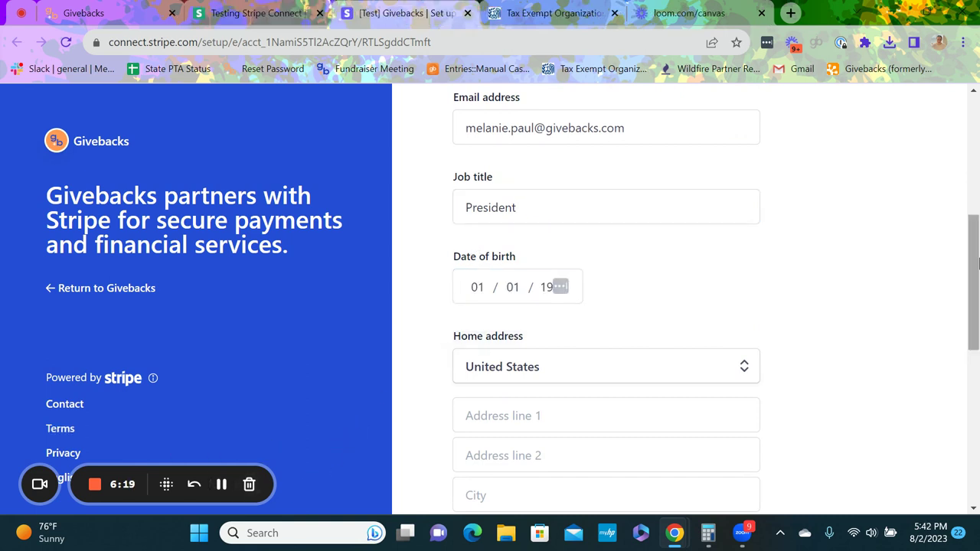
scroll(976, 318, down, 2)
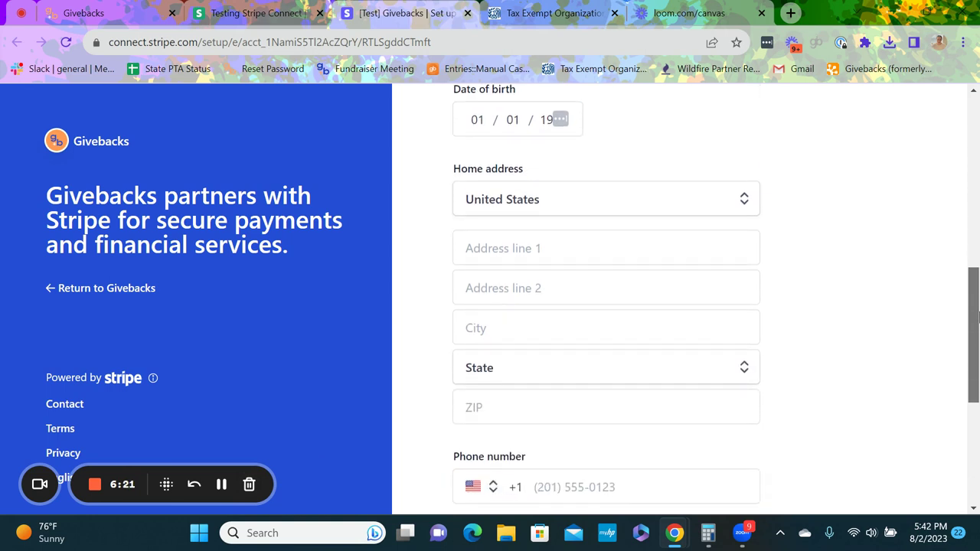
scroll(977, 318, down, 1)
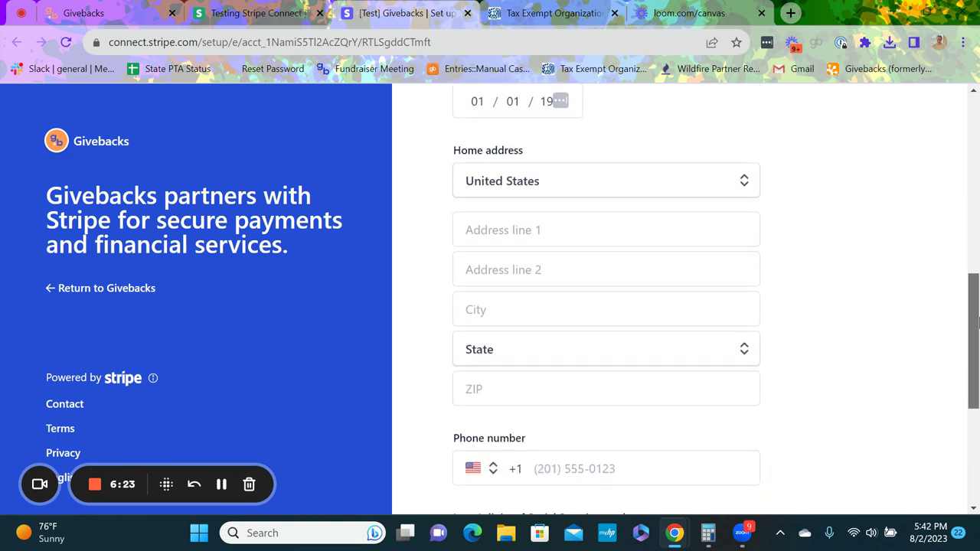
click(221, 484)
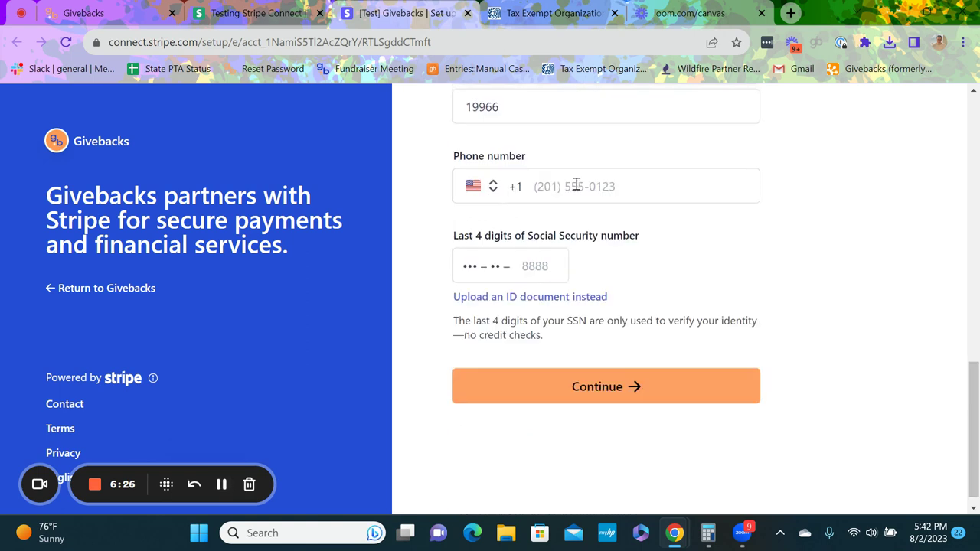
click(580, 186)
text(000000)
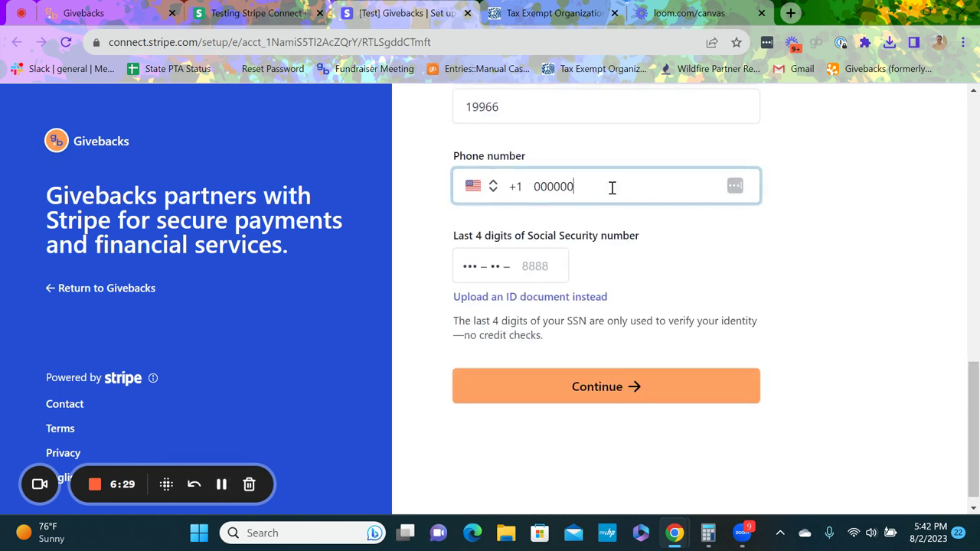
text(000)
click(535, 262)
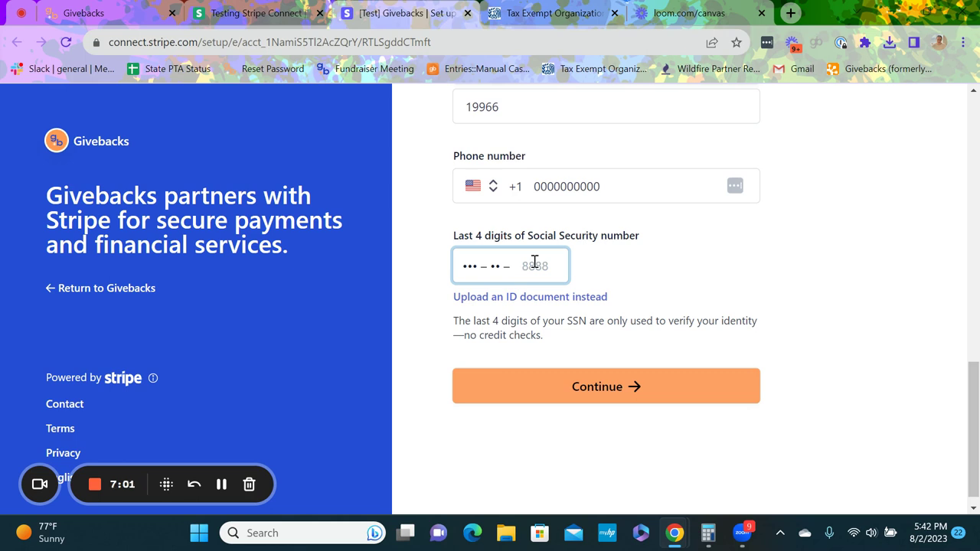
text(0000)
click(508, 386)
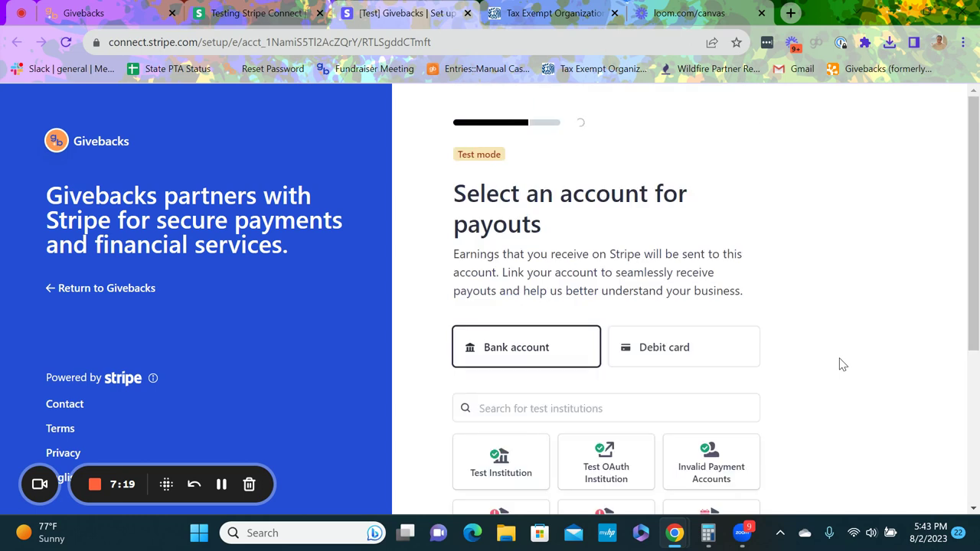
Step: Scroll down the payout account page to the test bank account linking options
drag(971, 254, 970, 344)
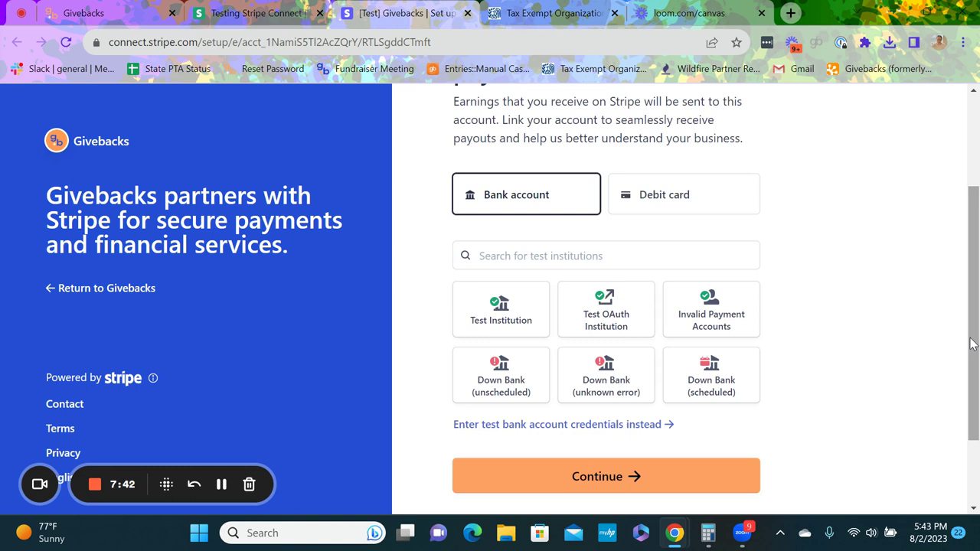
scroll(970, 344, down, 1)
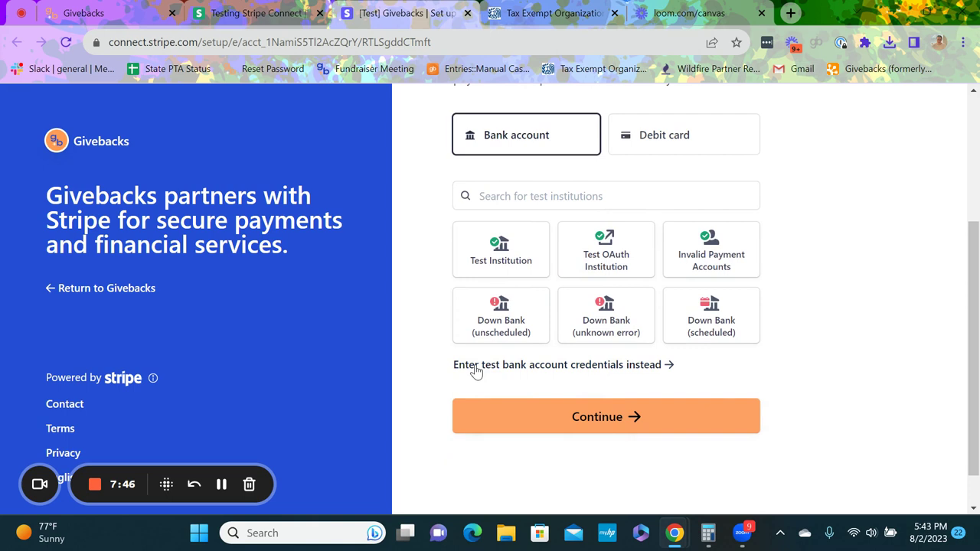
Step: Open the manual bank details form, scroll through it, and close it without entering anything
click(538, 367)
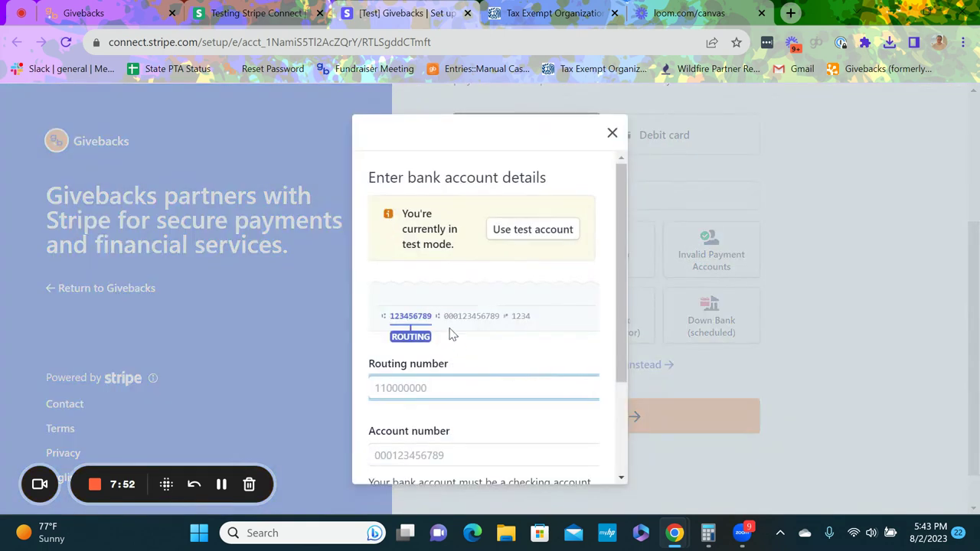
drag(622, 267, 602, 376)
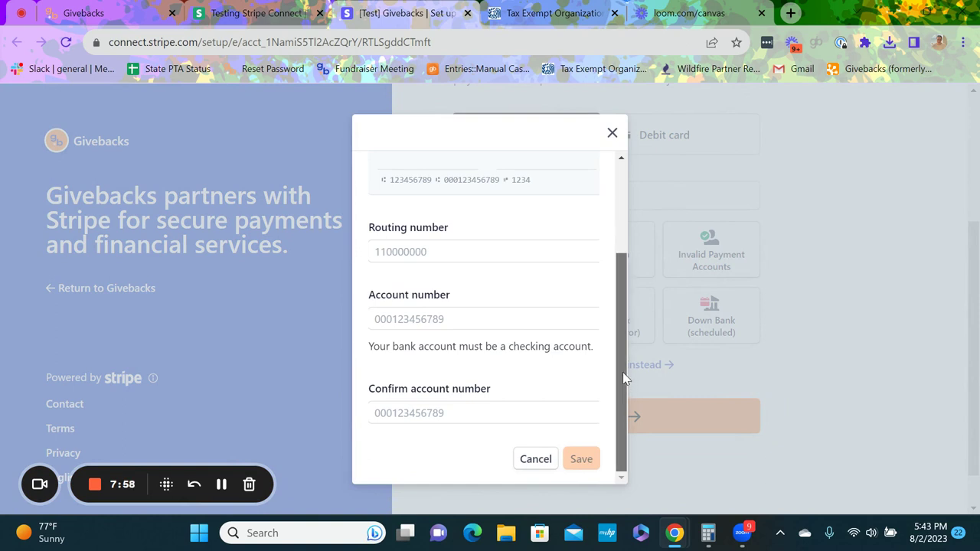
drag(623, 372, 617, 396)
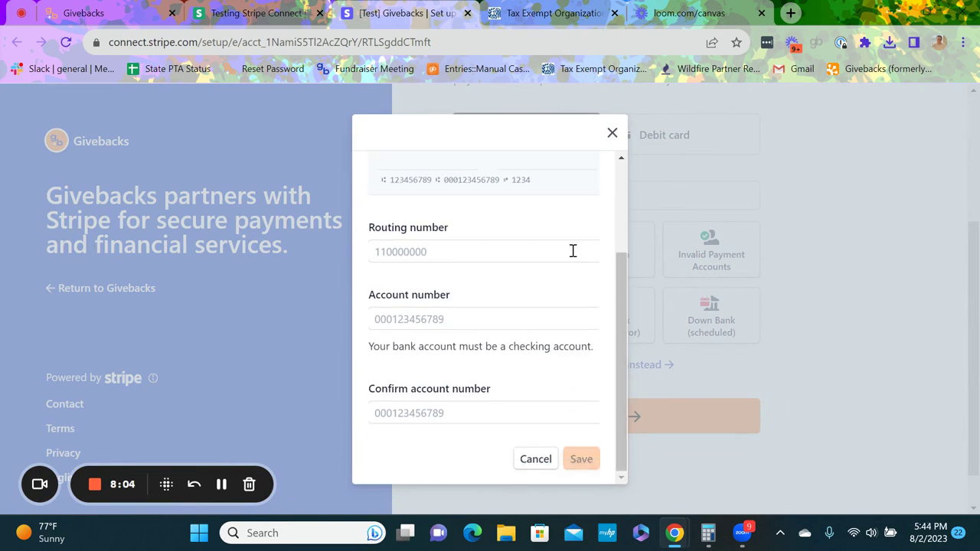
click(612, 134)
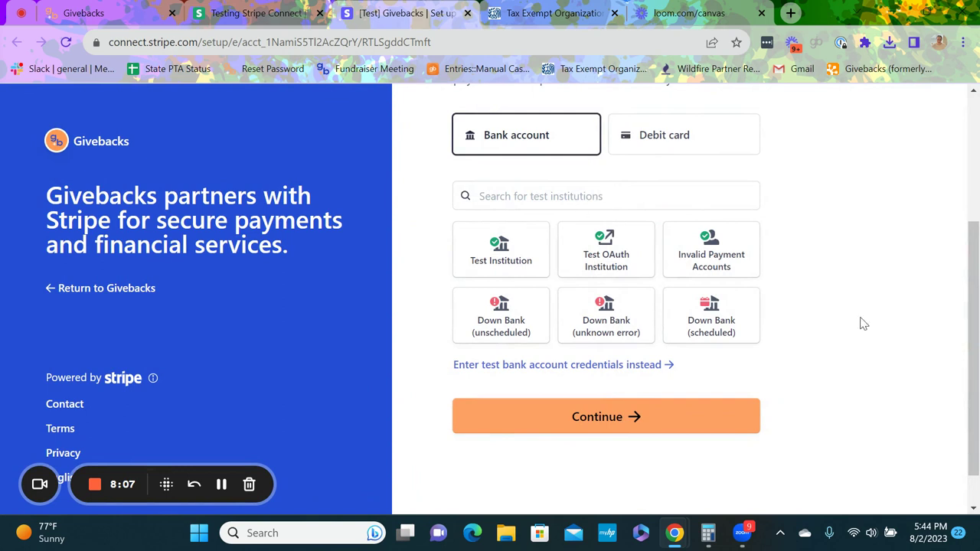
Step: Reopen the manual bank details form from the credentials link, then close it again empty
drag(975, 349, 975, 334)
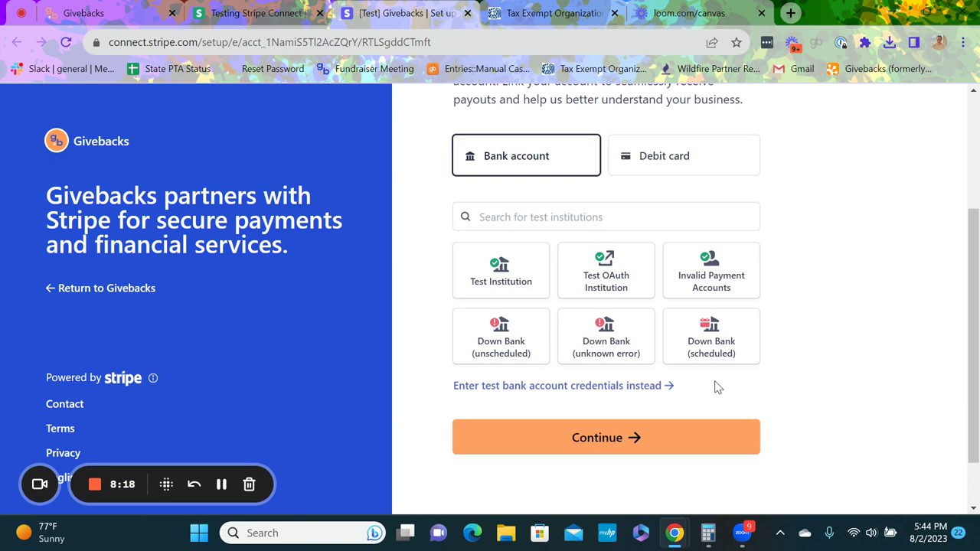
click(566, 389)
scroll(620, 345, down, 4)
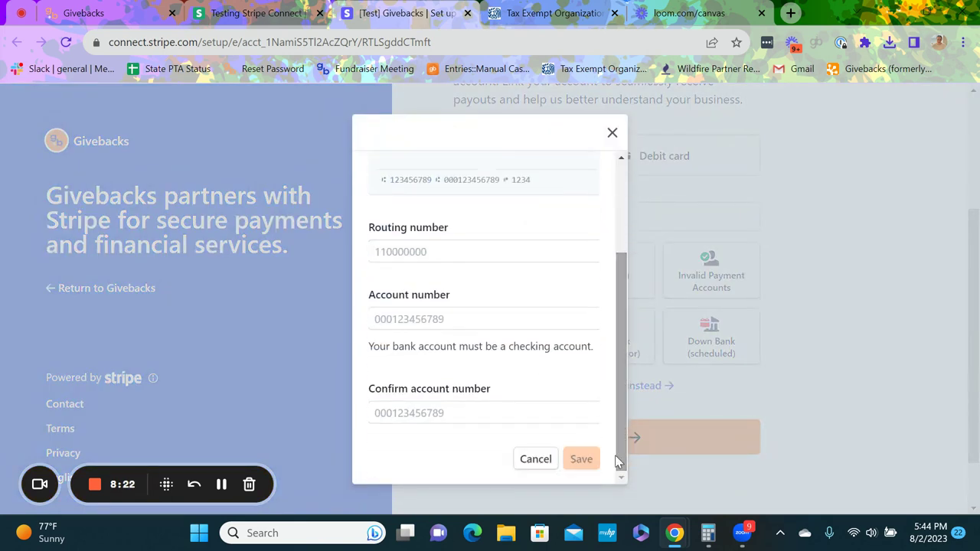
click(612, 134)
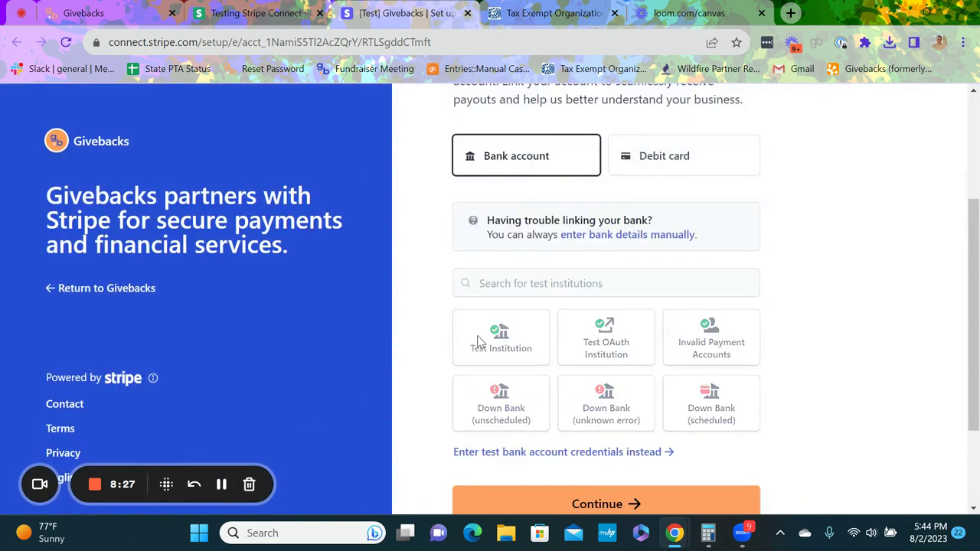
Step: Choose Test Institution as the bank and agree to connect it
click(477, 336)
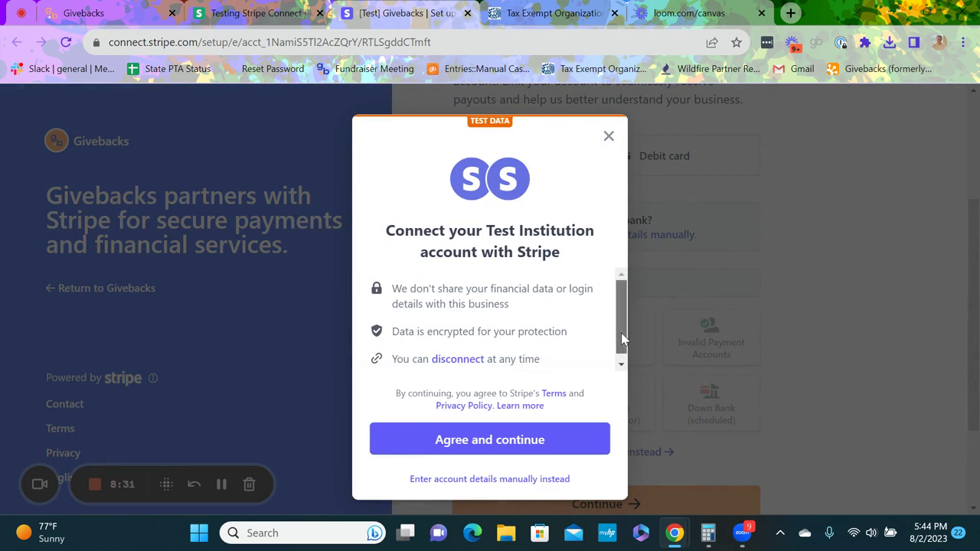
scroll(620, 332, down, 1)
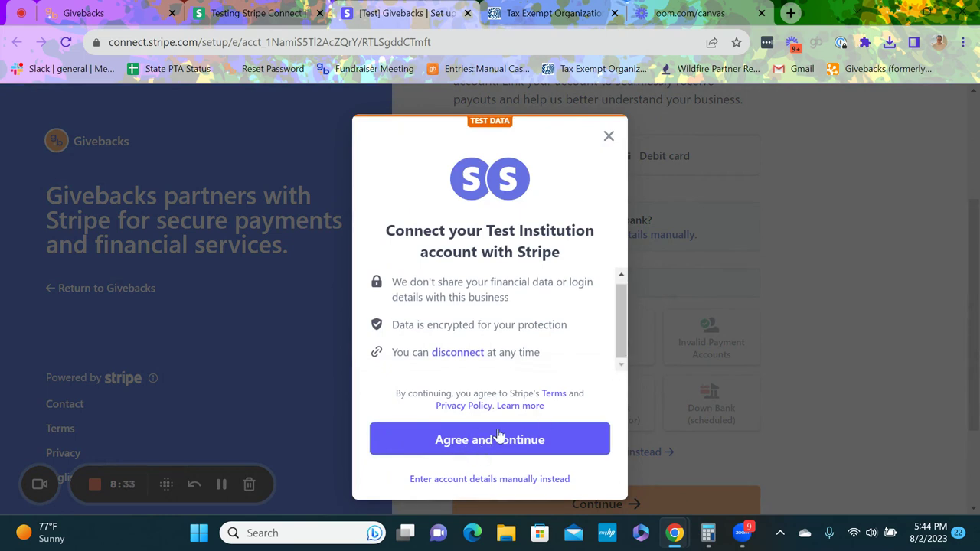
click(480, 448)
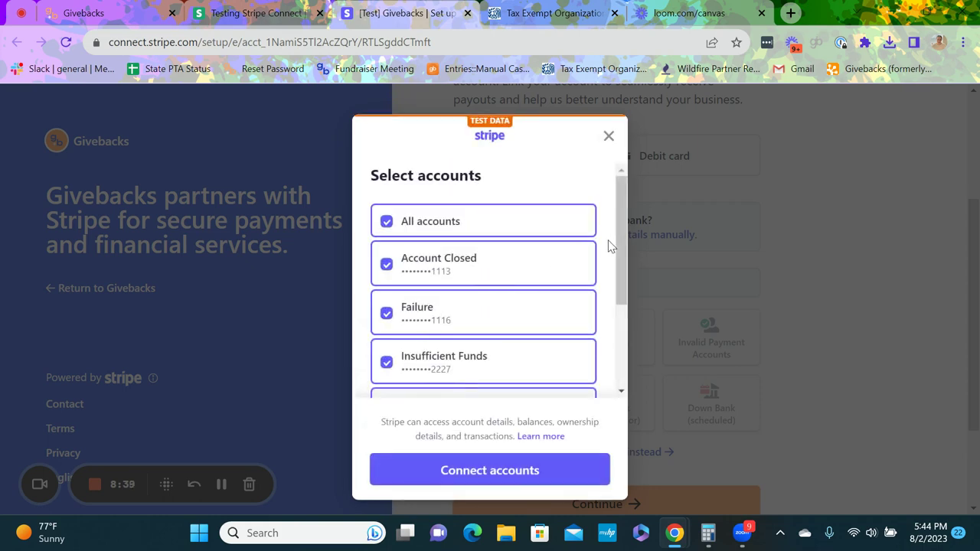
Step: Deselect all accounts, connect only the Success account, and finish linking
mouse_move(620, 236)
mouse_down()
mouse_move(605, 333)
mouse_move(616, 218)
mouse_up()
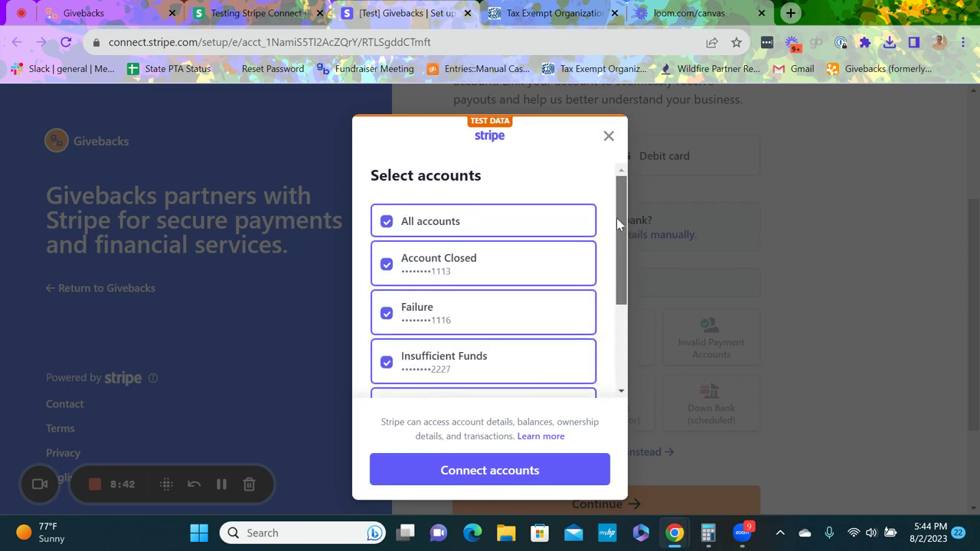
click(387, 230)
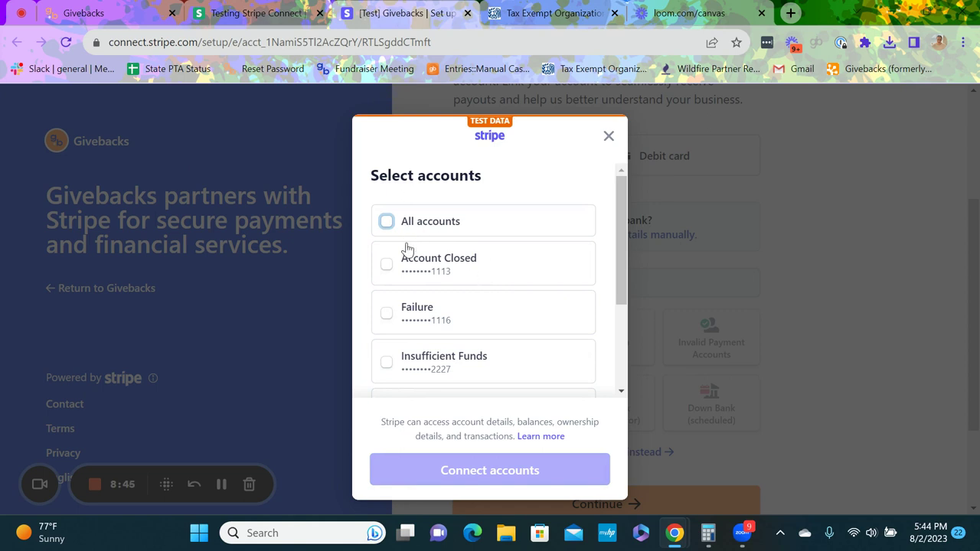
drag(620, 281, 609, 389)
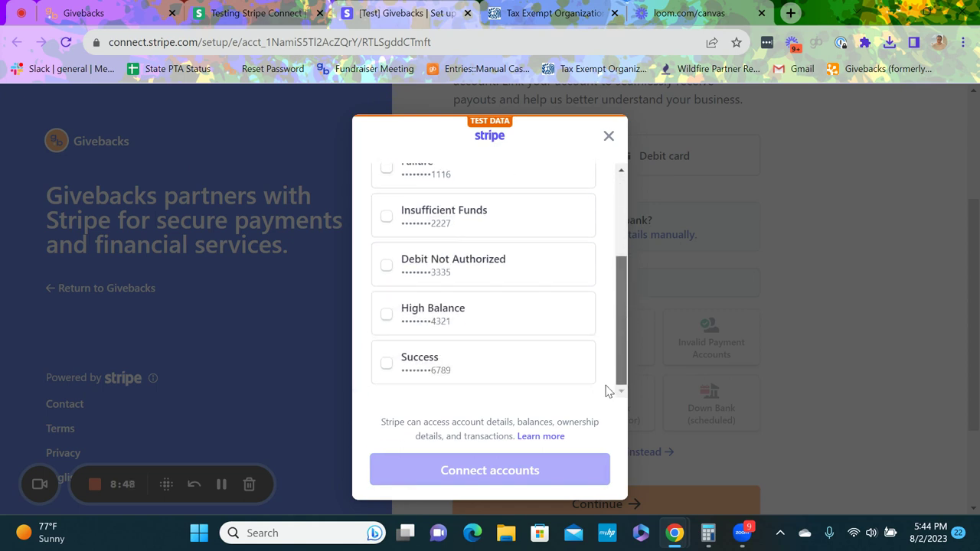
click(383, 367)
click(444, 473)
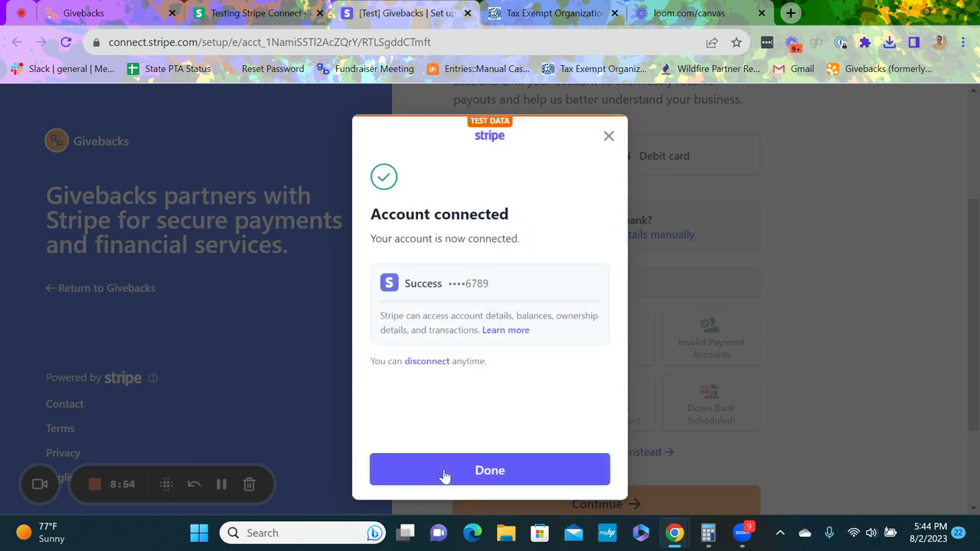
click(448, 470)
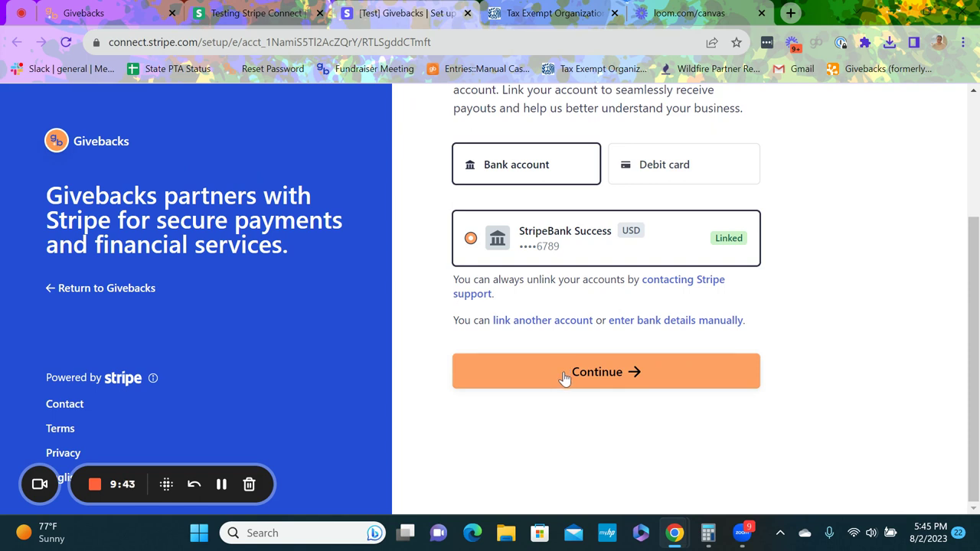
Step: Continue with the linked StripeBank Success account to the review summary
click(565, 378)
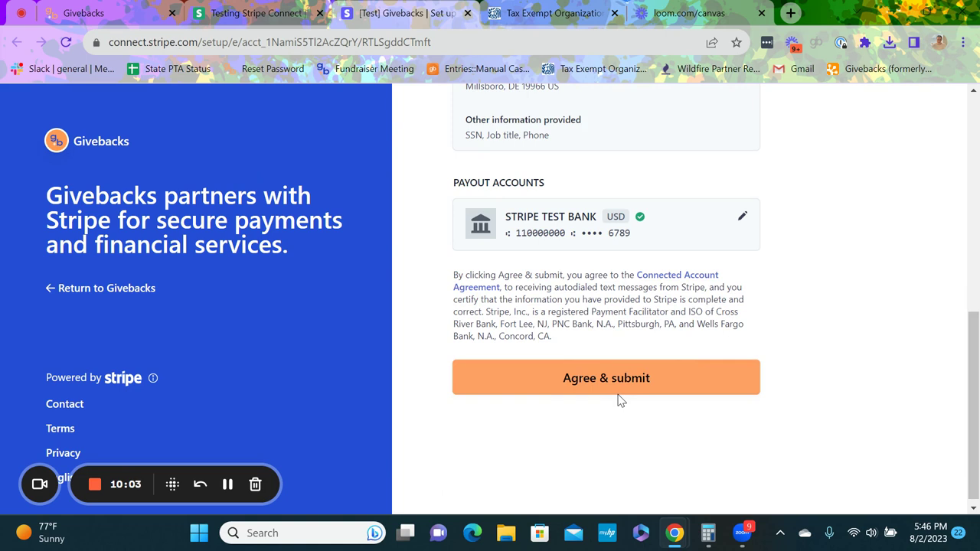
Step: Agree to the terms and submit the reviewed onboarding details
click(591, 381)
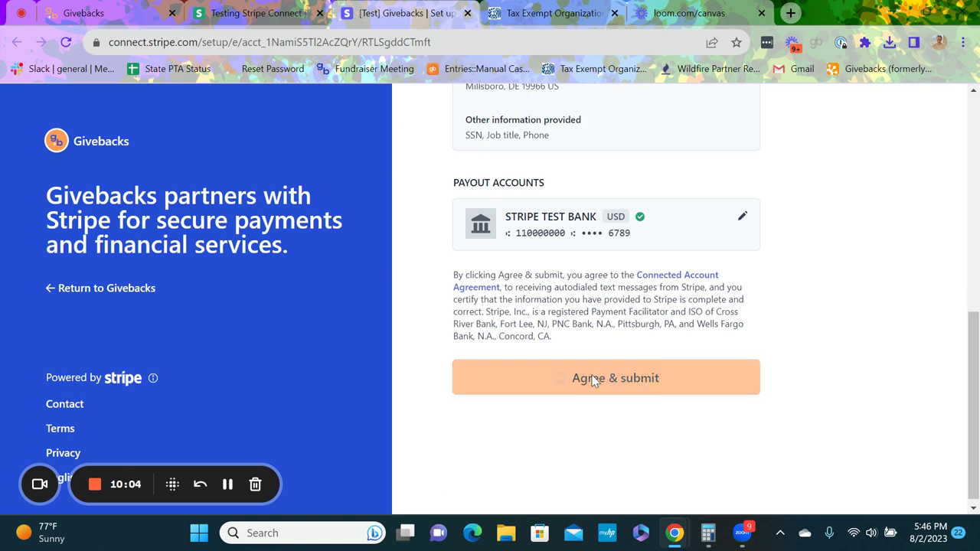